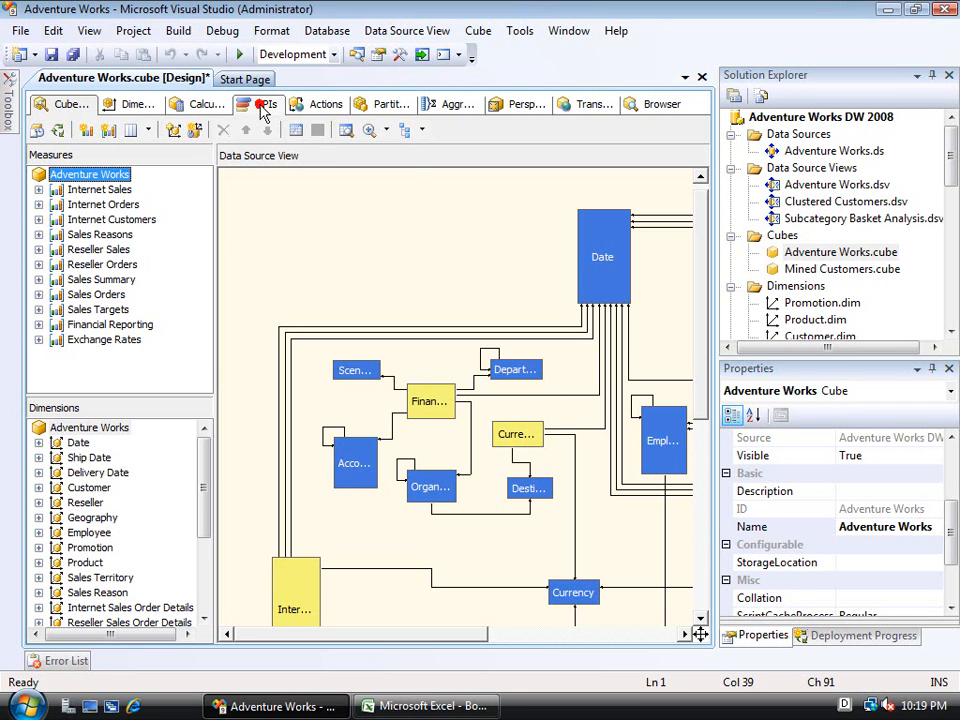
- Open the cube's KPI definitions and expand the KPI and Metadata groups in the function library
{"action": "left_click", "coordinate": [262, 106]}
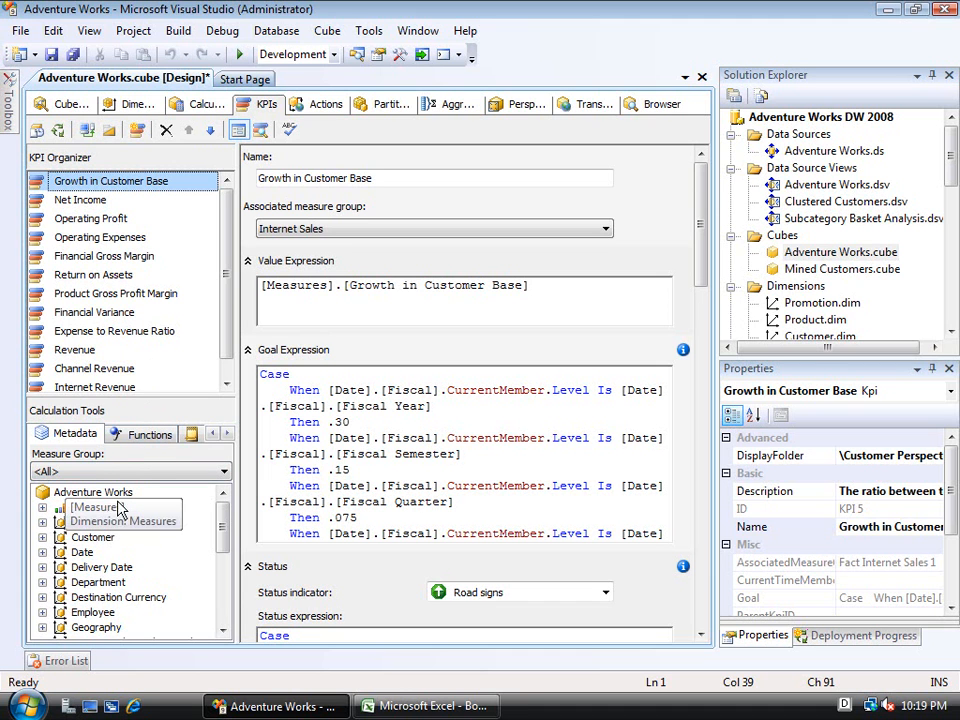
{"action": "left_click", "coordinate": [149, 434]}
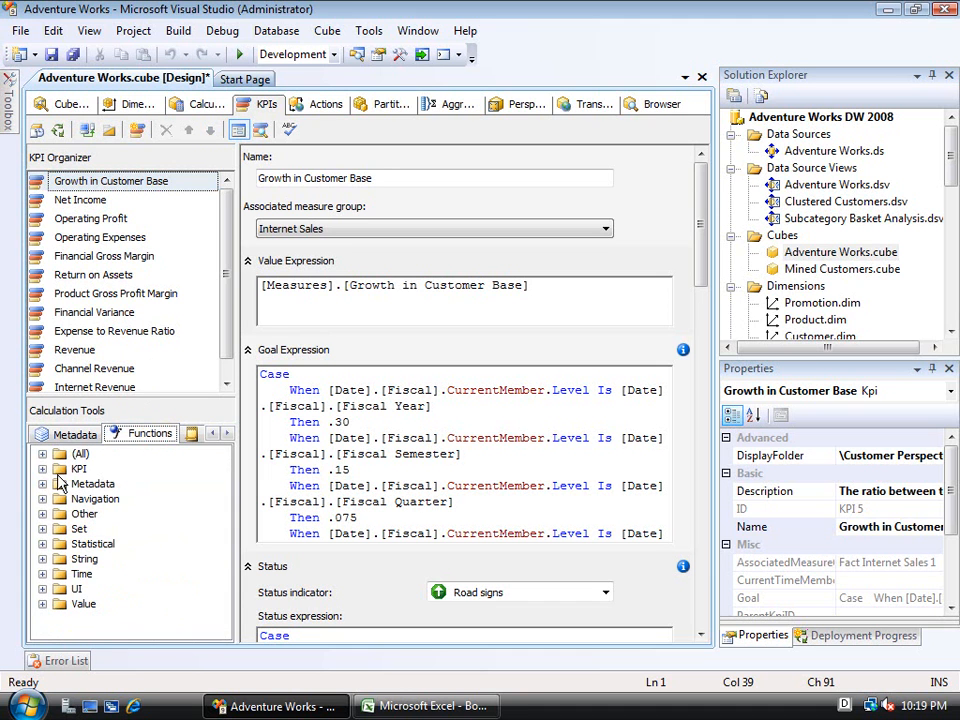
{"action": "left_click", "coordinate": [42, 469]}
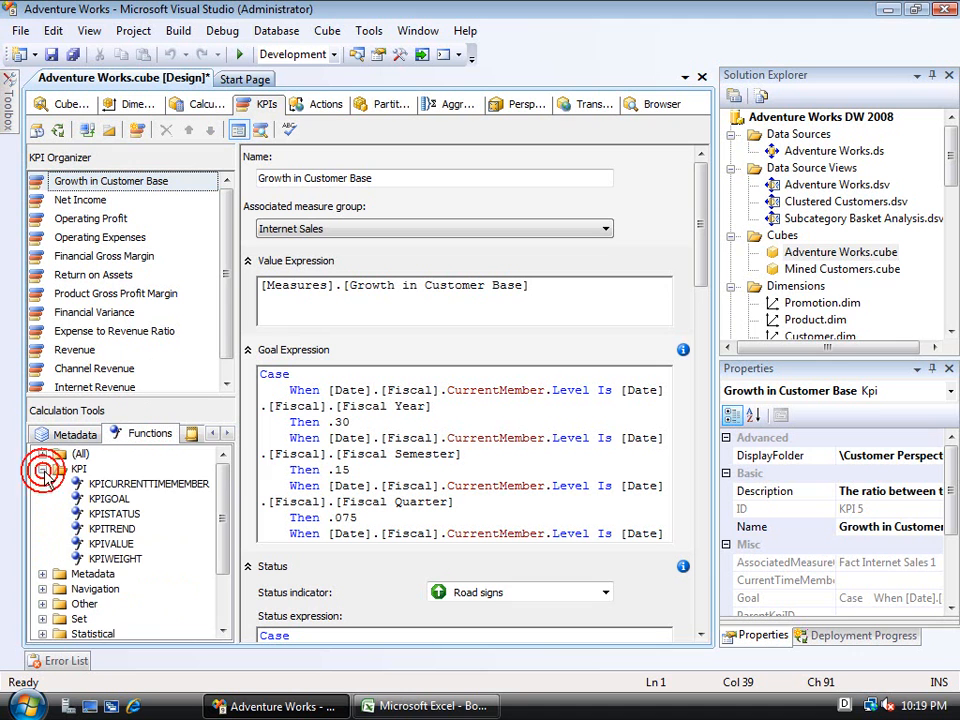
{"action": "left_click", "coordinate": [43, 575]}
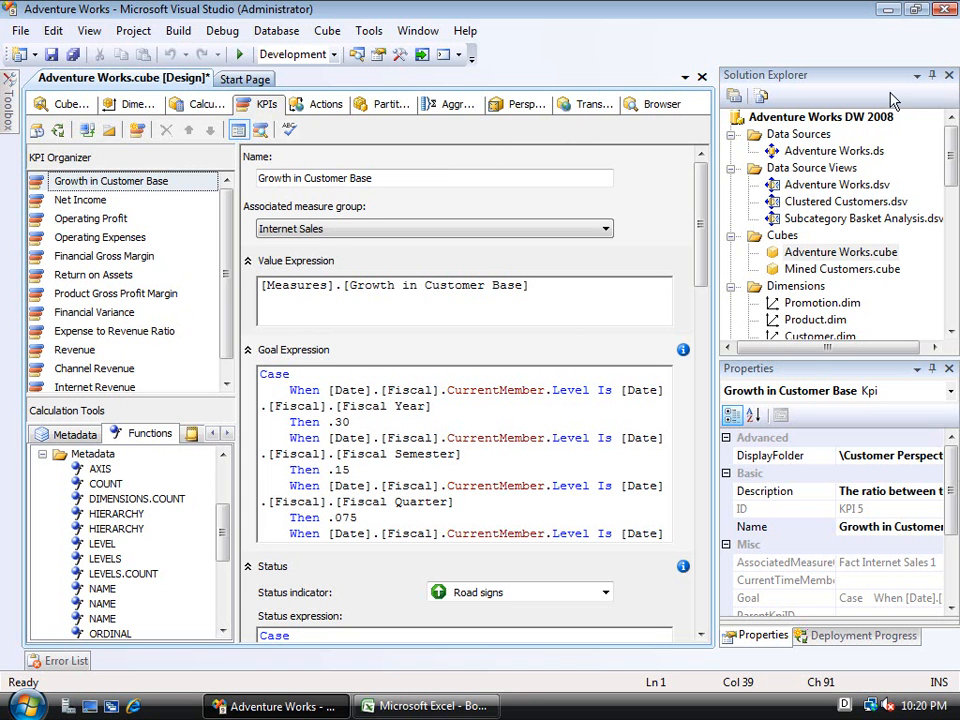
- Auto-hide Solution Explorer and the Properties window to widen the cube designer
{"action": "left_click", "coordinate": [932, 77]}
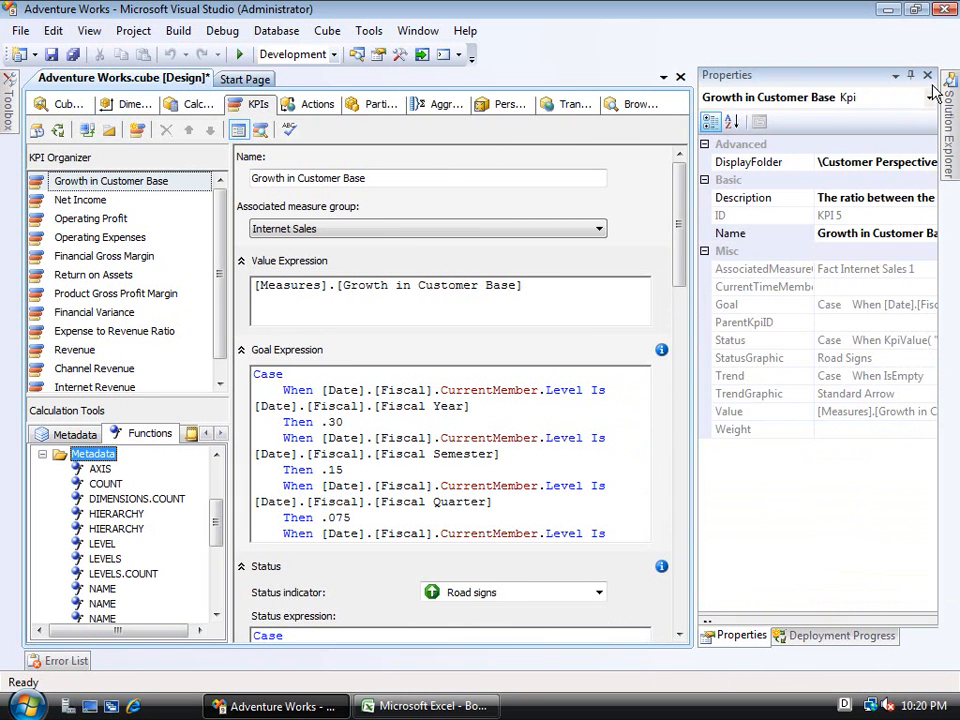
{"action": "left_click", "coordinate": [910, 76]}
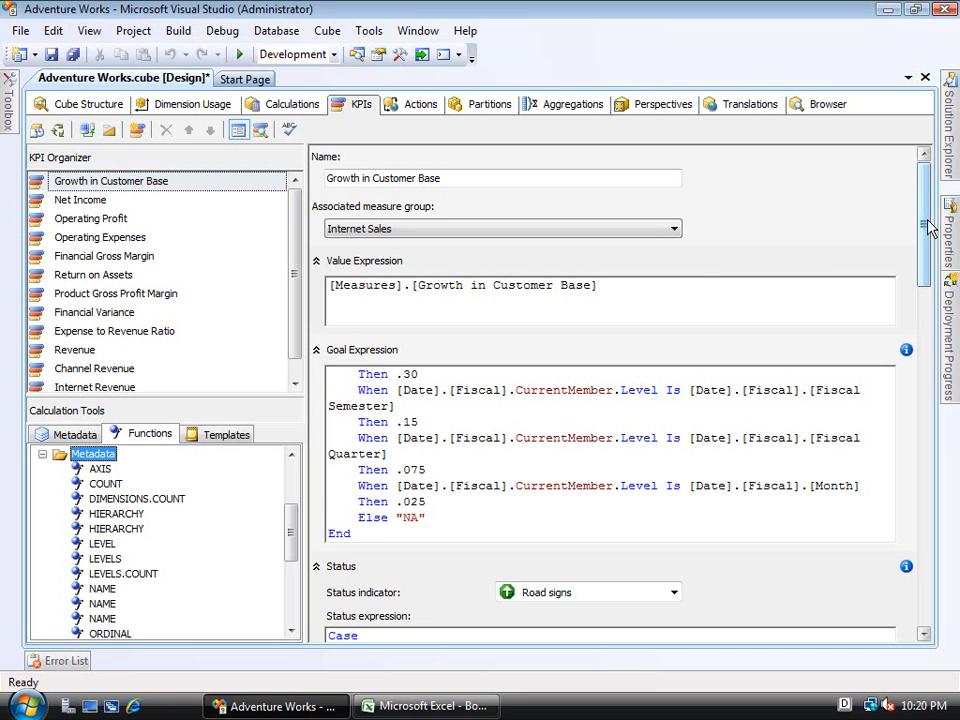
- Examine the Growth in Customer Base goal expression from start to end, including the fiscal semester and quarter targets
{"action": "left_click_drag", "start_coordinate": [928, 228], "coordinate": [928, 246]}
{"action": "left_click", "coordinate": [409, 340]}
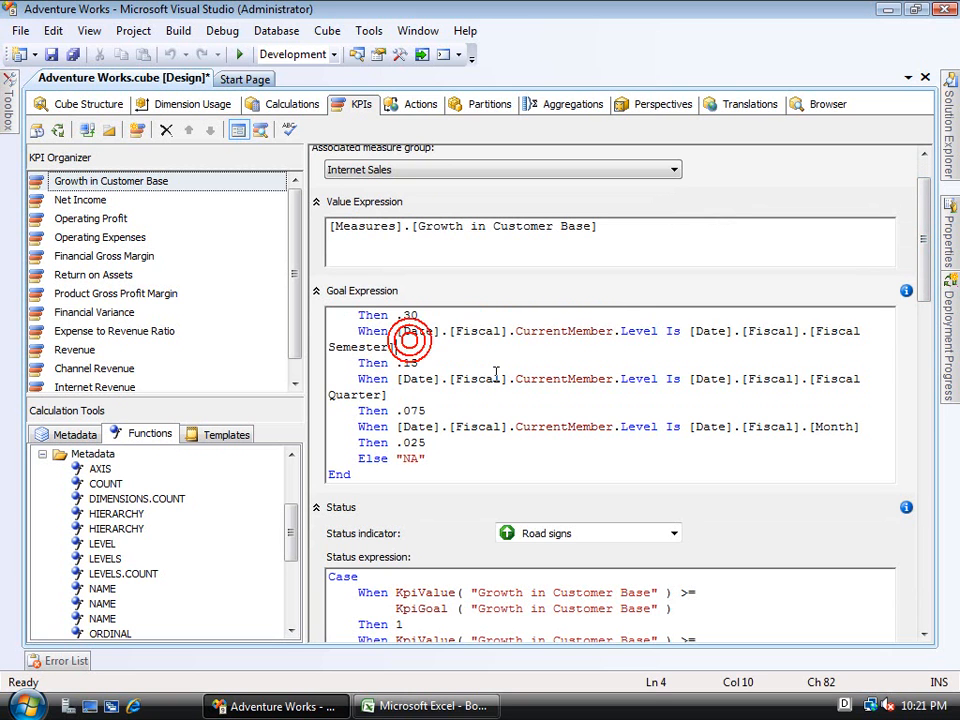
{"action": "key", "text": "ctrl+Home"}
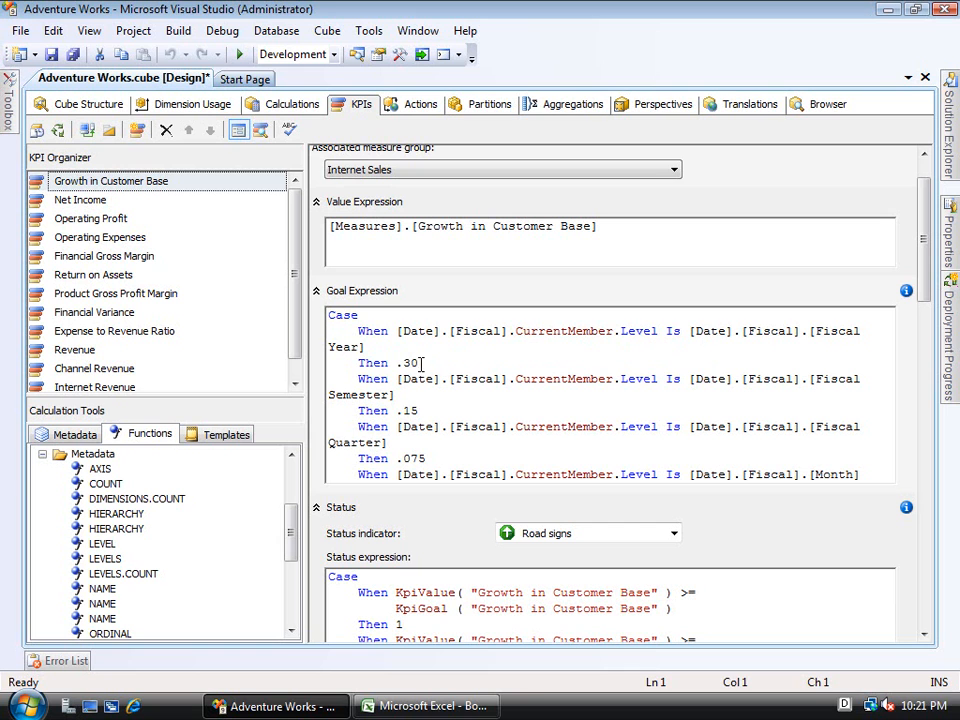
{"action": "left_click_drag", "start_coordinate": [396, 410], "coordinate": [418, 413]}
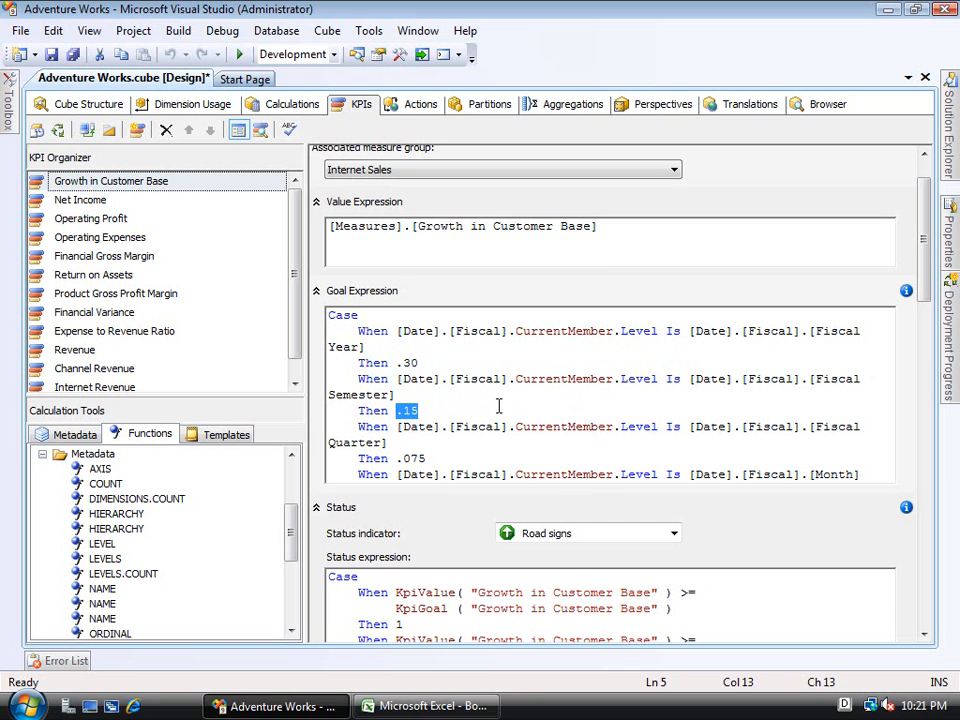
{"action": "double_click", "coordinate": [424, 458]}
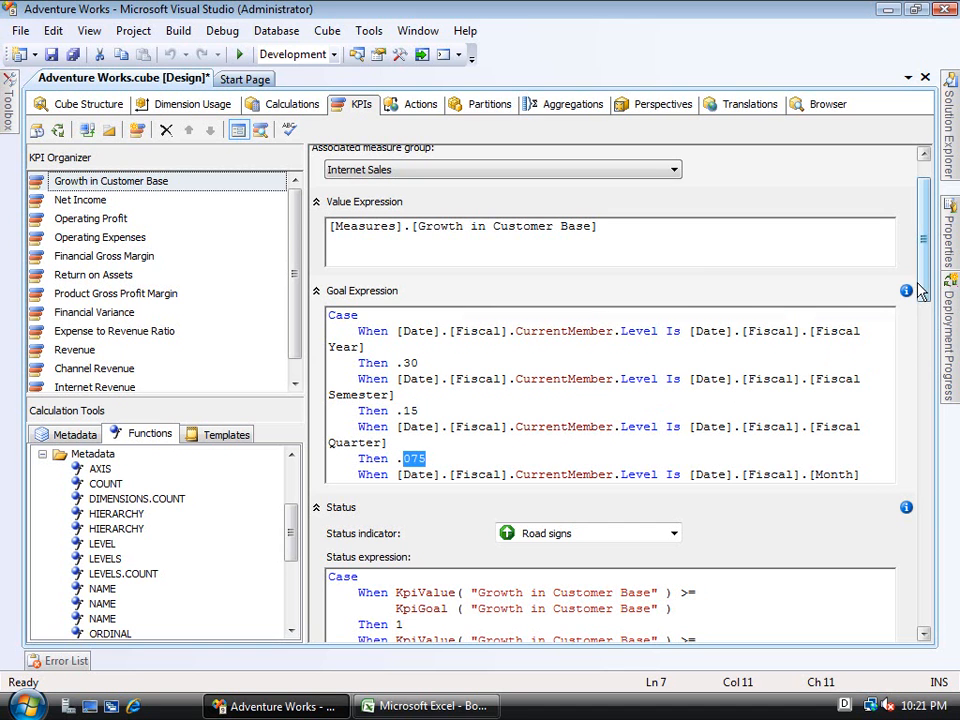
{"action": "left_click_drag", "start_coordinate": [931, 285], "coordinate": [922, 252]}
{"action": "left_click", "coordinate": [714, 465]}
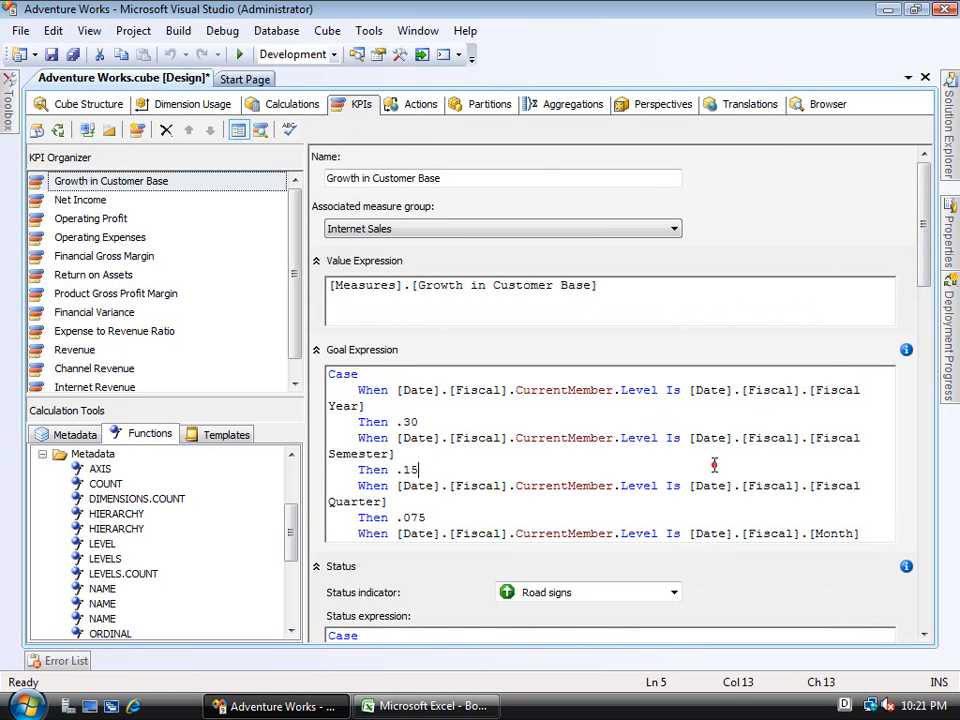
{"action": "key", "text": "Down"}
{"action": "key", "text": "Down"}
{"action": "key", "text": "Down"}
{"action": "key", "text": "Down"}
{"action": "key", "text": "Down"}
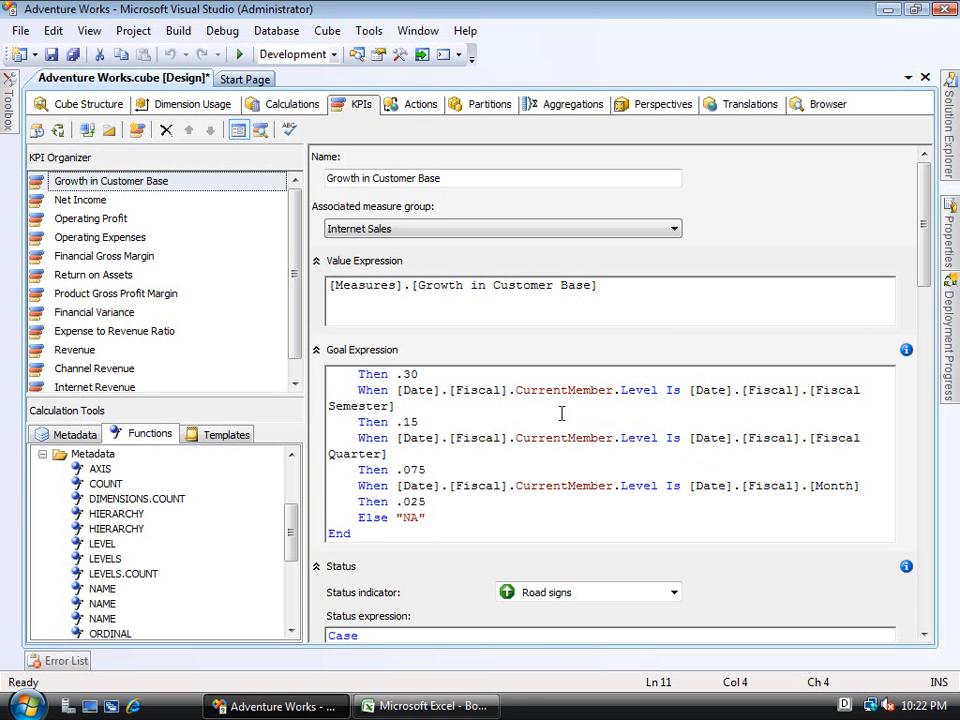
- Highlight the Growth in Customer Base measure name in the KPI's value expression
{"action": "left_click_drag", "start_coordinate": [444, 378], "coordinate": [464, 390]}
{"action": "left_click", "coordinate": [503, 391]}
{"action": "left_click_drag", "start_coordinate": [418, 285], "coordinate": [594, 274]}
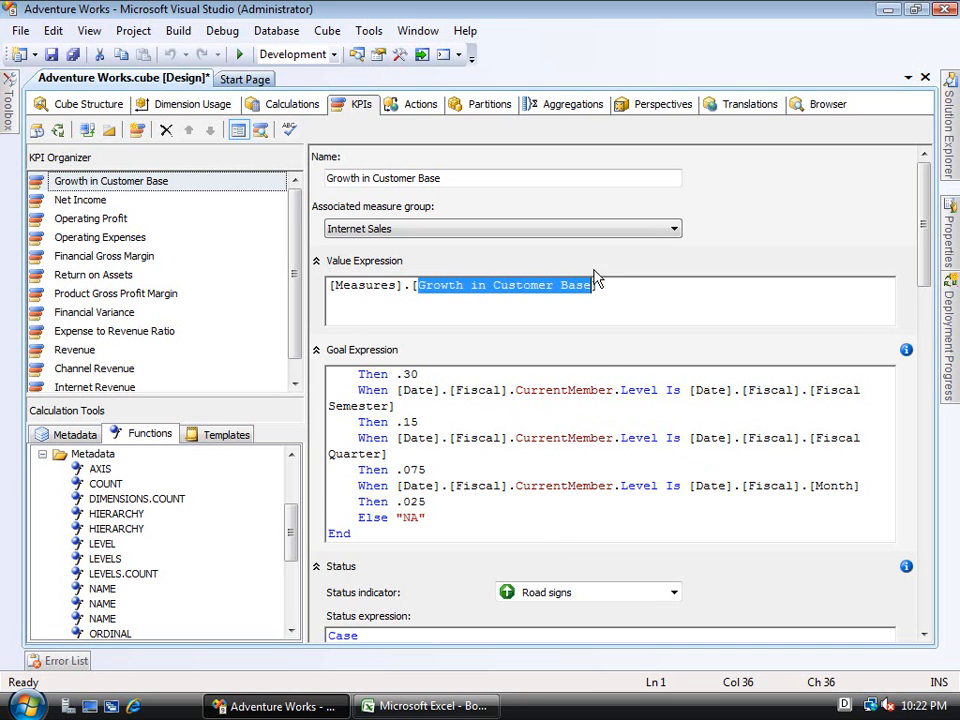
{"action": "left_click", "coordinate": [611, 393]}
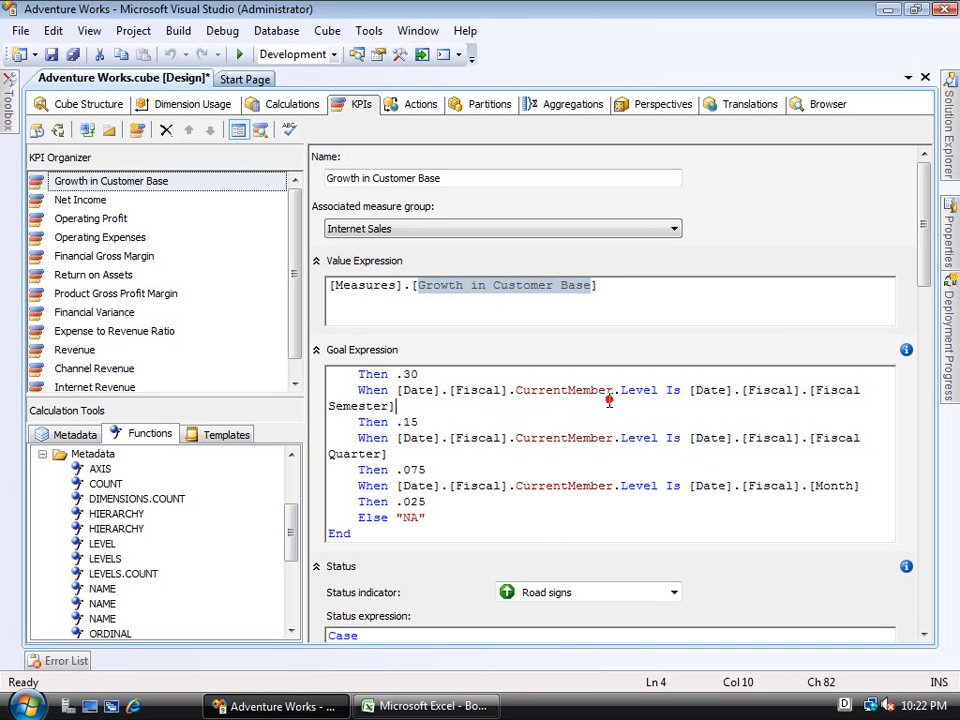
- Review the available status indicator graphics for the KPI and close the list without choosing one
{"action": "left_click", "coordinate": [925, 258]}
{"action": "left_click_drag", "start_coordinate": [925, 258], "coordinate": [925, 318]}
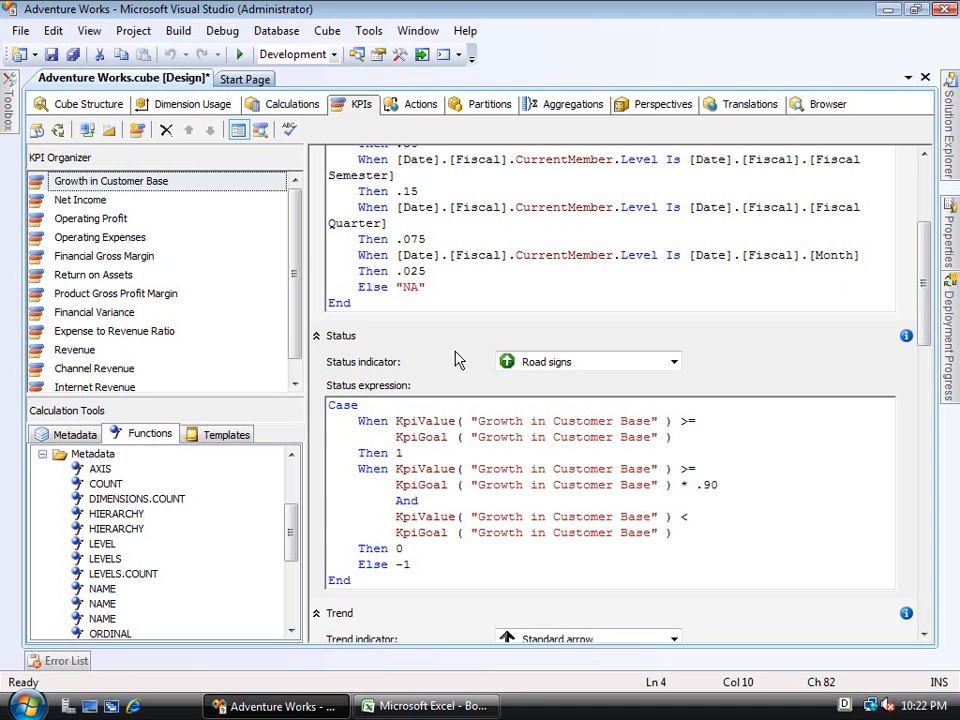
{"action": "left_click", "coordinate": [672, 363]}
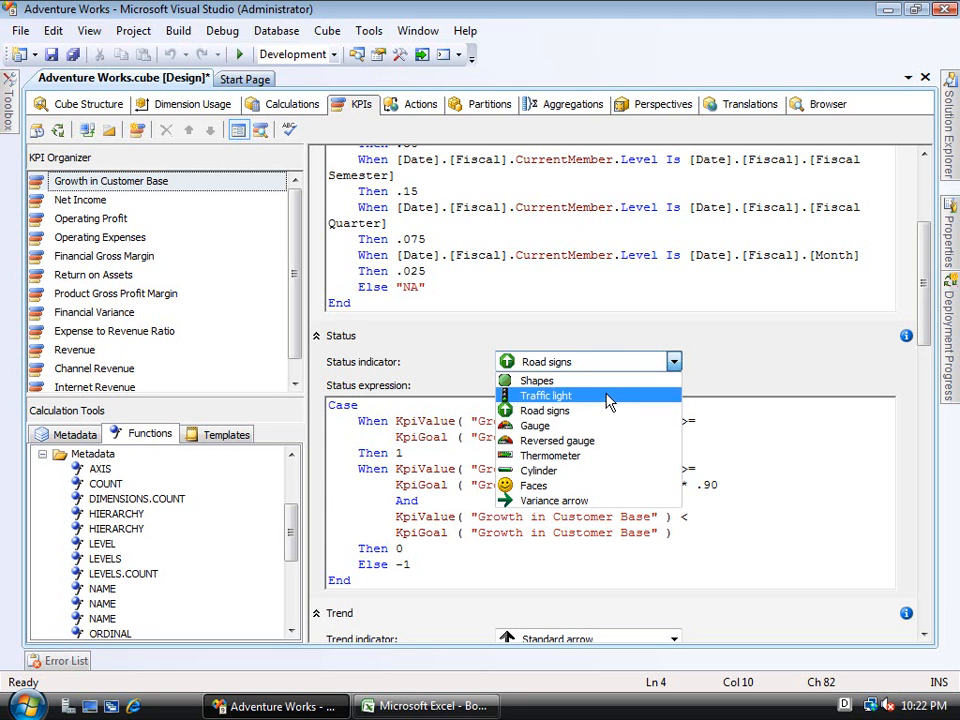
{"action": "left_click", "coordinate": [593, 340]}
{"action": "left_click", "coordinate": [715, 338]}
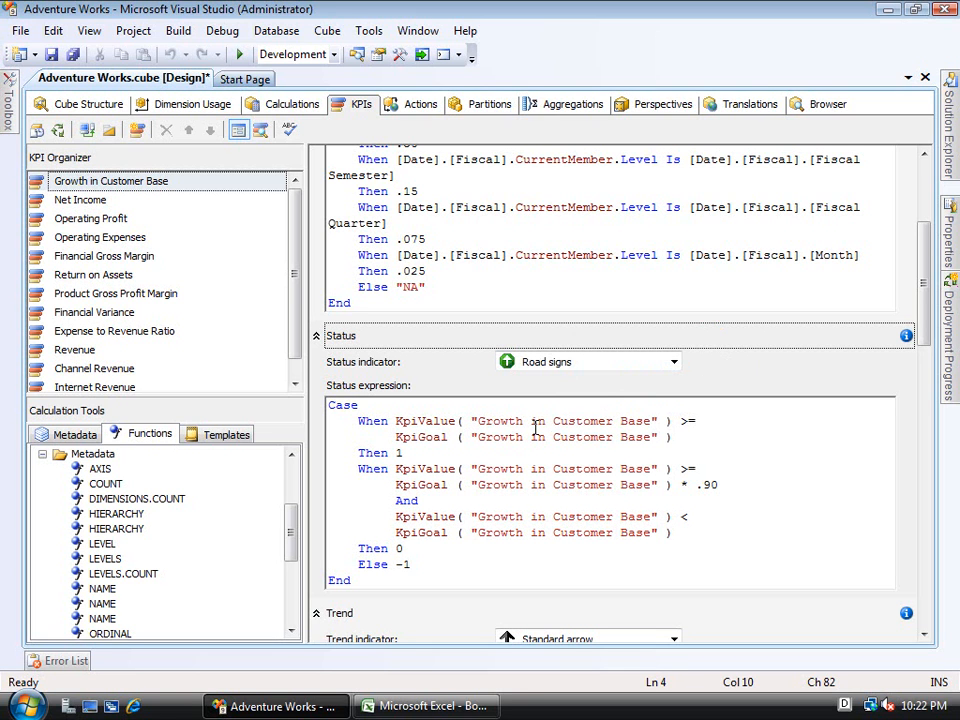
- Highlight the KpiValue function in the first When condition of the status expression
{"action": "left_click", "coordinate": [344, 418]}
{"action": "key", "text": "Up"}
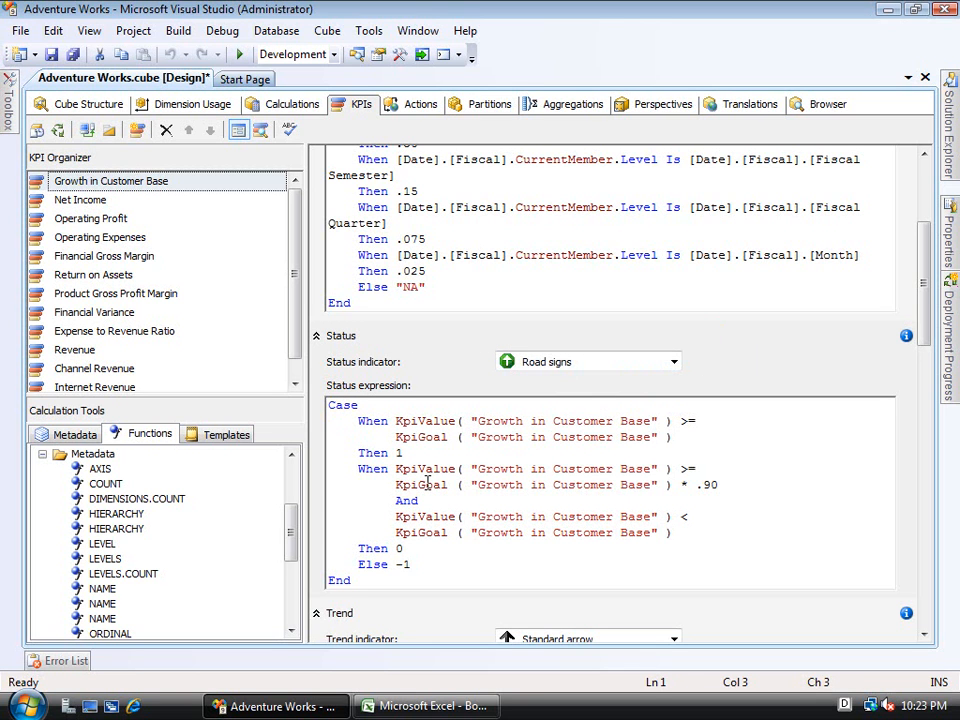
{"action": "key", "text": "Down"}
{"action": "key", "text": "Right"}
{"action": "key", "text": "Right"}
{"action": "key", "text": "Right"}
{"action": "key", "text": "Right"}
{"action": "key", "text": "Right"}
{"action": "key", "text": "Right"}
{"action": "key", "text": "Right"}
{"action": "key", "text": "Right"}
{"action": "key", "text": "Left"}
{"action": "key", "text": "shift+Right"}
{"action": "key", "text": "shift+Right"}
{"action": "key", "text": "shift+Right"}
{"action": "key", "text": "shift+Right"}
{"action": "key", "text": "shift+Right"}
{"action": "key", "text": "shift+Right"}
{"action": "key", "text": "shift+Right"}
{"action": "key", "text": "shift+Right"}
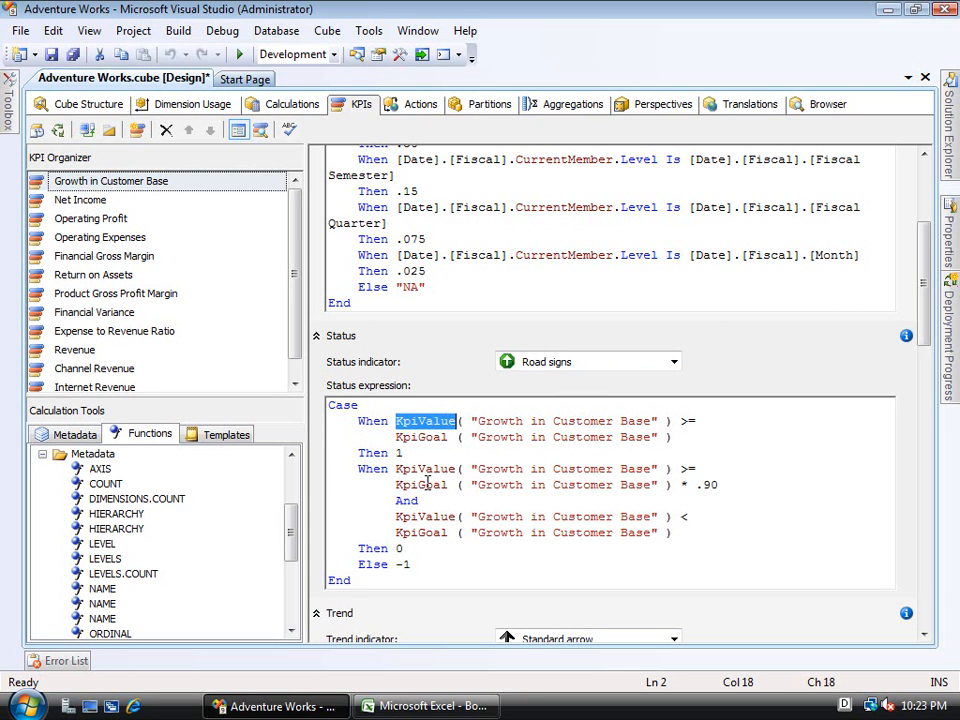
- Highlight the KpiGoal function in the first When condition of the status expression
{"action": "key", "text": "Down"}
{"action": "key", "text": "Left"}
{"action": "key", "text": "shift+Left"}
{"action": "key", "text": "shift+Left"}
{"action": "key", "text": "shift+Left"}
{"action": "key", "text": "shift+Left"}
{"action": "key", "text": "shift+Left"}
{"action": "key", "text": "shift+Left"}
{"action": "key", "text": "shift+Left"}
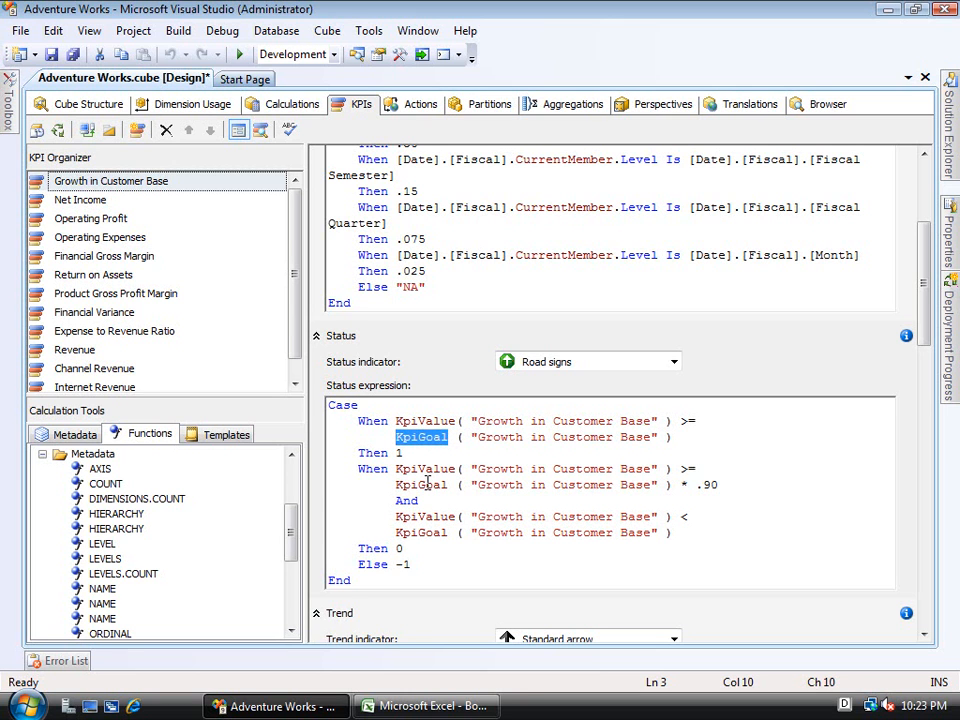
- Read through the status expression line by line, covering the 1, 0 and -1 outcomes and the .90 goal factor
{"action": "key", "text": "Right"}
{"action": "key", "text": "Right"}
{"action": "key", "text": "Right"}
{"action": "key", "text": "Right"}
{"action": "key", "text": "Right"}
{"action": "key", "text": "Up"}
{"action": "key", "text": "Up"}
{"action": "key", "text": "Down"}
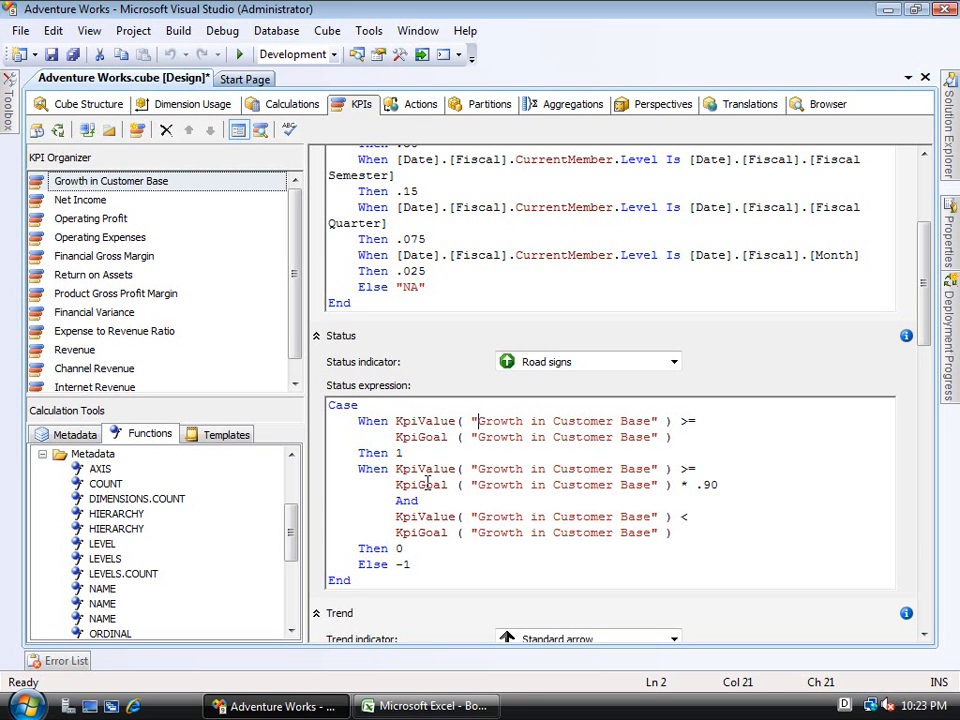
{"action": "key", "text": "Down"}
{"action": "key", "text": "Down"}
{"action": "key", "text": "Down"}
{"action": "key", "text": "Down"}
{"action": "key", "text": "Up"}
{"action": "key", "text": "Right"}
{"action": "key", "text": "Right"}
{"action": "key", "text": "Right"}
{"action": "key", "text": "Right"}
{"action": "key", "text": "Right"}
{"action": "key", "text": "Right"}
{"action": "key", "text": "Right"}
{"action": "key", "text": "Right"}
{"action": "key", "text": "Right"}
{"action": "key", "text": "Right"}
{"action": "key", "text": "Right"}
{"action": "key", "text": "Right"}
{"action": "key", "text": "Right"}
{"action": "key", "text": "Right"}
{"action": "key", "text": "Right"}
{"action": "key", "text": "Right"}
{"action": "key", "text": "Right"}
{"action": "key", "text": "Right"}
{"action": "key", "text": "Right"}
{"action": "key", "text": "Right"}
{"action": "key", "text": "Right"}
{"action": "key", "text": "Right"}
{"action": "key", "text": "Right"}
{"action": "key", "text": "Right"}
{"action": "key", "text": "Right"}
{"action": "key", "text": "Right"}
{"action": "key", "text": "Right"}
{"action": "key", "text": "Right"}
{"action": "key", "text": "Right"}
{"action": "key", "text": "Down"}
{"action": "key", "text": "Down"}
{"action": "key", "text": "Down"}
{"action": "key", "text": "Down"}
{"action": "key", "text": "Down"}
{"action": "key", "text": "Up"}
{"action": "key", "text": "Up"}
{"action": "key", "text": "Left"}
{"action": "key", "text": "Left"}
{"action": "key", "text": "Down"}
{"action": "key", "text": "Up"}
{"action": "key", "text": "Down"}
{"action": "key", "text": "Down"}
{"action": "key", "text": "Down"}
{"action": "key", "text": "Up"}
{"action": "key", "text": "Down"}
- Review the available trend indicator graphics and close the list without choosing one
{"action": "left_click", "coordinate": [927, 312]}
{"action": "left_click_drag", "start_coordinate": [927, 312], "coordinate": [922, 407]}
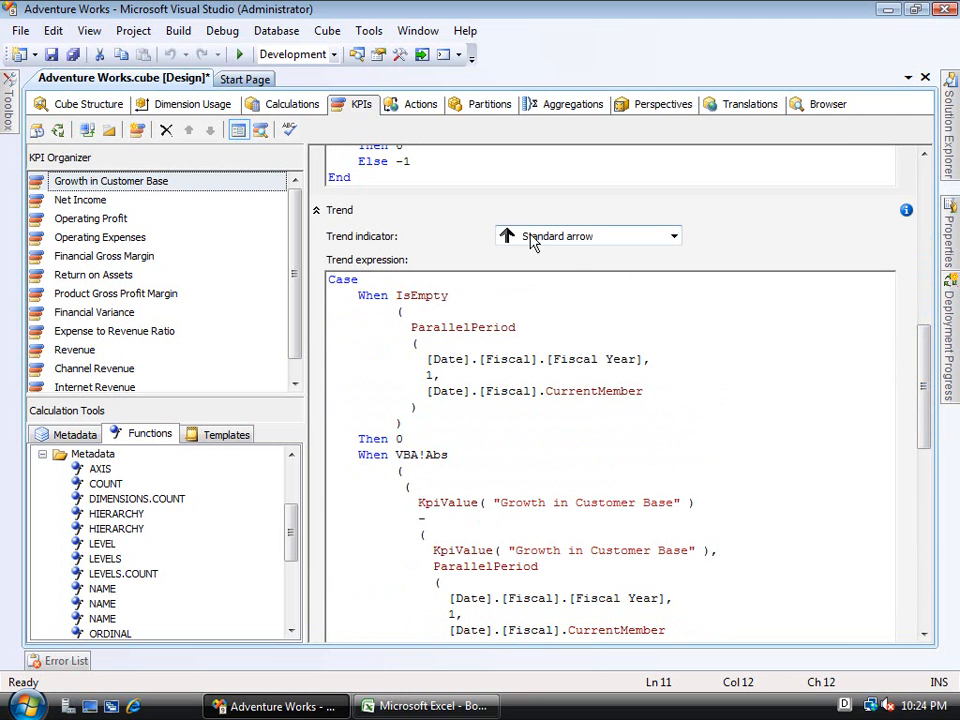
{"action": "left_click", "coordinate": [647, 241]}
{"action": "left_click", "coordinate": [647, 238]}
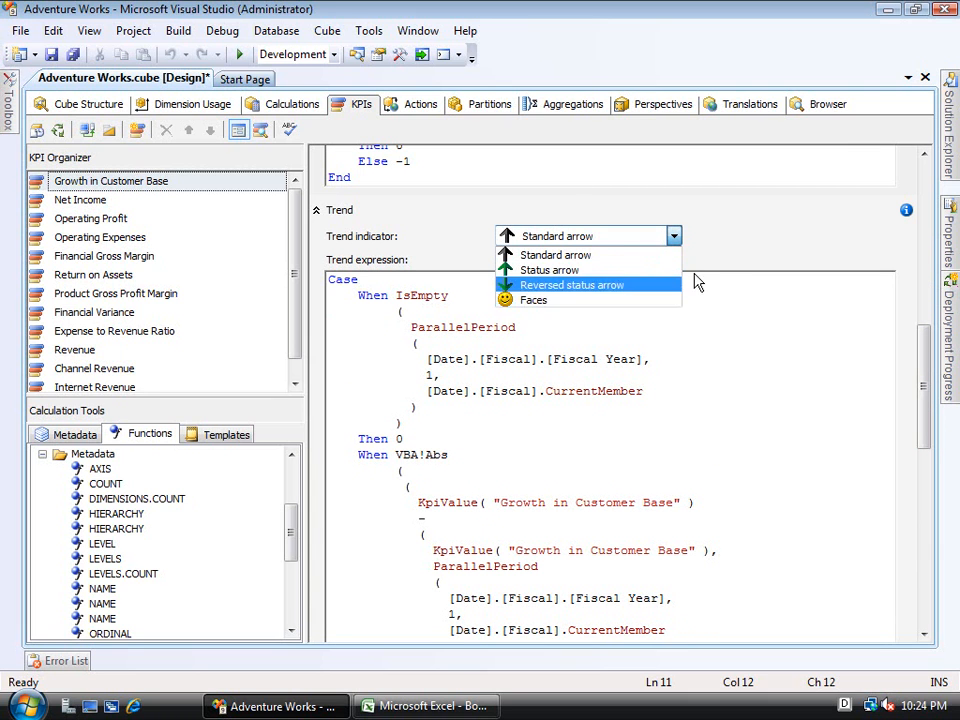
{"action": "left_click", "coordinate": [743, 258]}
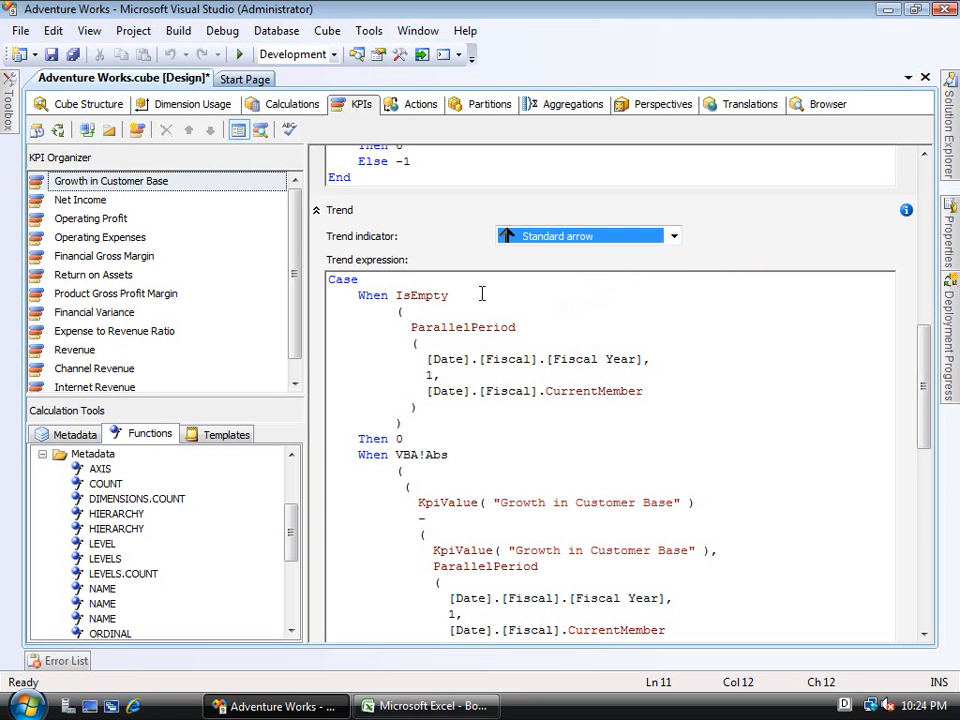
- Read the opening IsEmpty and ParallelPeriod lines of the trend expression
{"action": "left_click", "coordinate": [380, 295]}
{"action": "key", "text": "Up"}
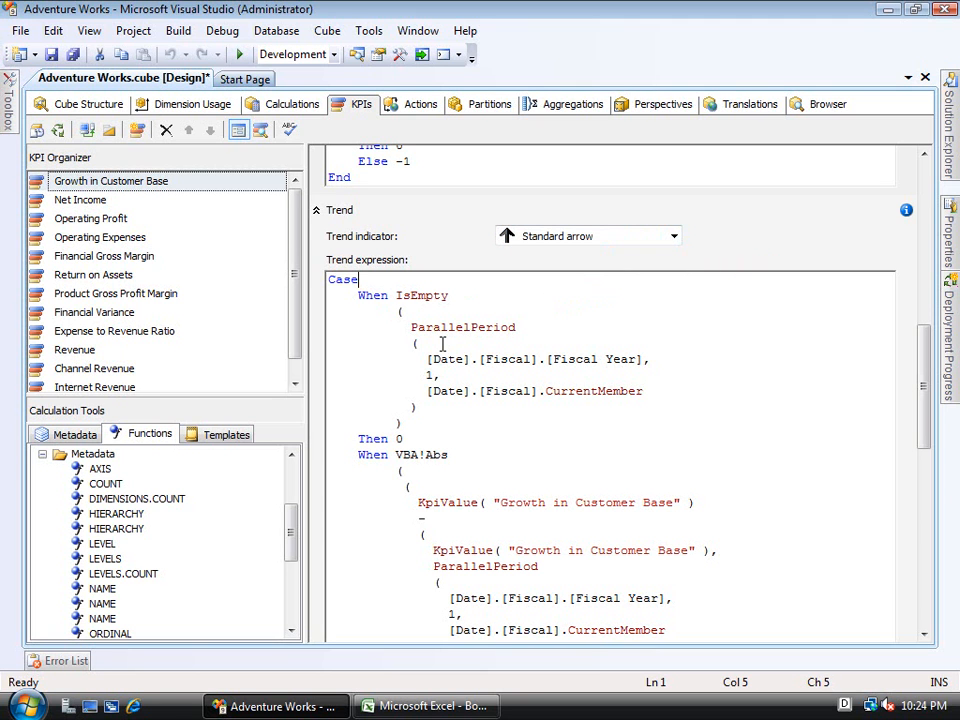
{"action": "key", "text": "Down"}
{"action": "key", "text": "Down"}
{"action": "key", "text": "Down"}
{"action": "key", "text": "Down"}
{"action": "key", "text": "Down"}
{"action": "key", "text": "Up"}
{"action": "key", "text": "Up"}
{"action": "key", "text": "Up"}
{"action": "key", "text": "Down"}
{"action": "key", "text": "Down"}
- Examine the ParallelPeriod arguments Fiscal Year, 1 and CurrentMember, and the condition's Then 0 result
{"action": "left_click_drag", "start_coordinate": [551, 359], "coordinate": [638, 359]}
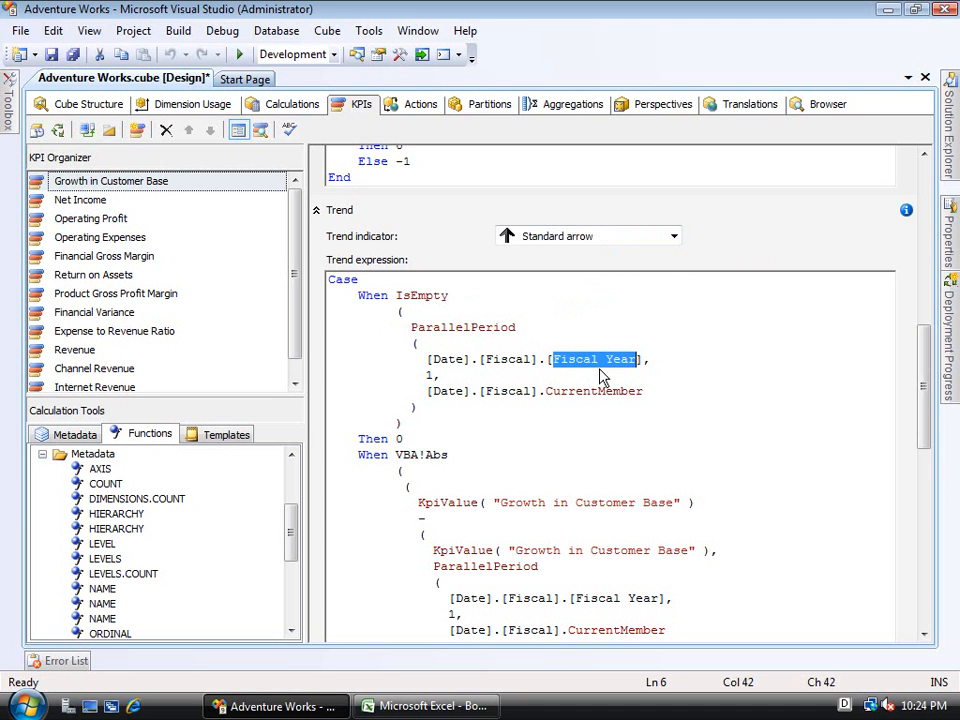
{"action": "left_click", "coordinate": [425, 375]}
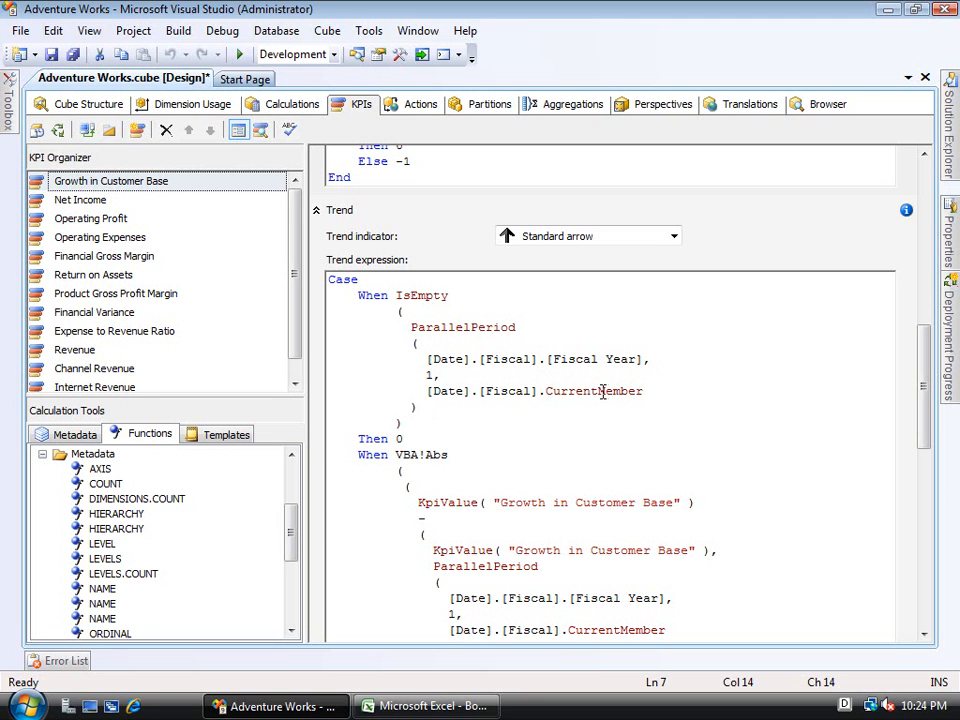
{"action": "left_click_drag", "start_coordinate": [544, 391], "coordinate": [662, 389]}
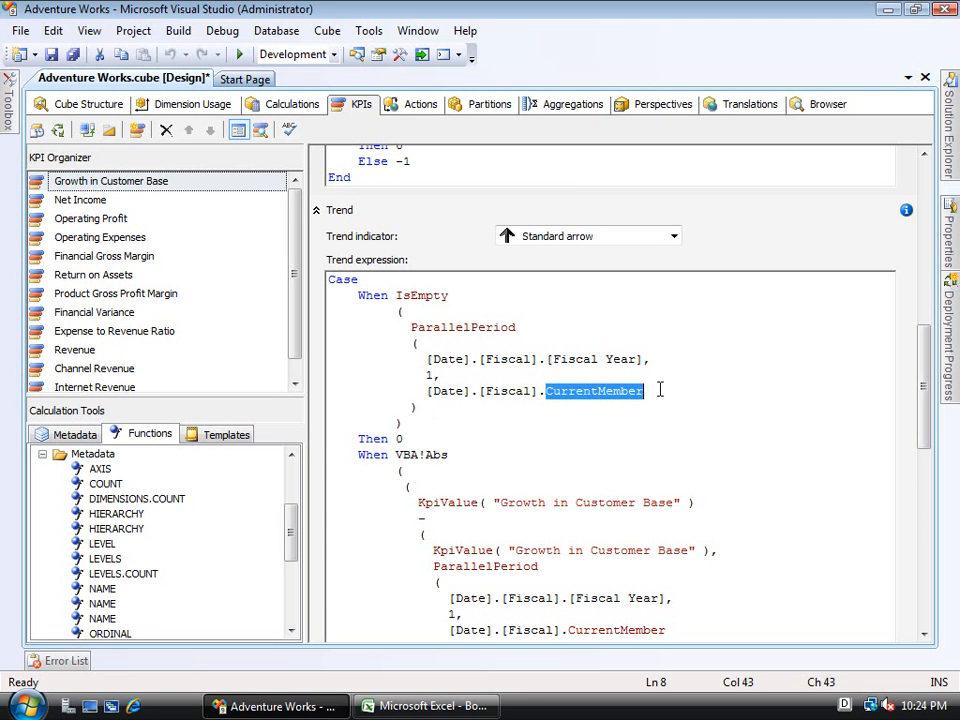
{"action": "left_click", "coordinate": [660, 391]}
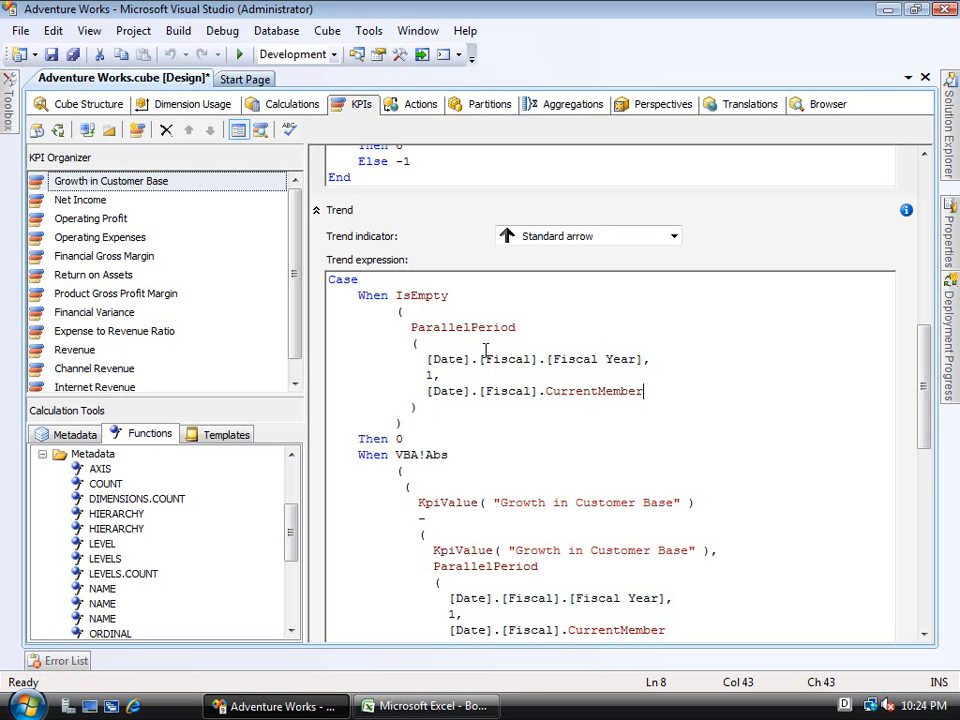
{"action": "double_click", "coordinate": [401, 440]}
{"action": "left_click", "coordinate": [403, 438]}
- Highlight IsEmpty, VBA!Abs and the .02 threshold in turn while reading the trend expression's first two conditions
{"action": "left_click_drag", "start_coordinate": [924, 412], "coordinate": [926, 424]}
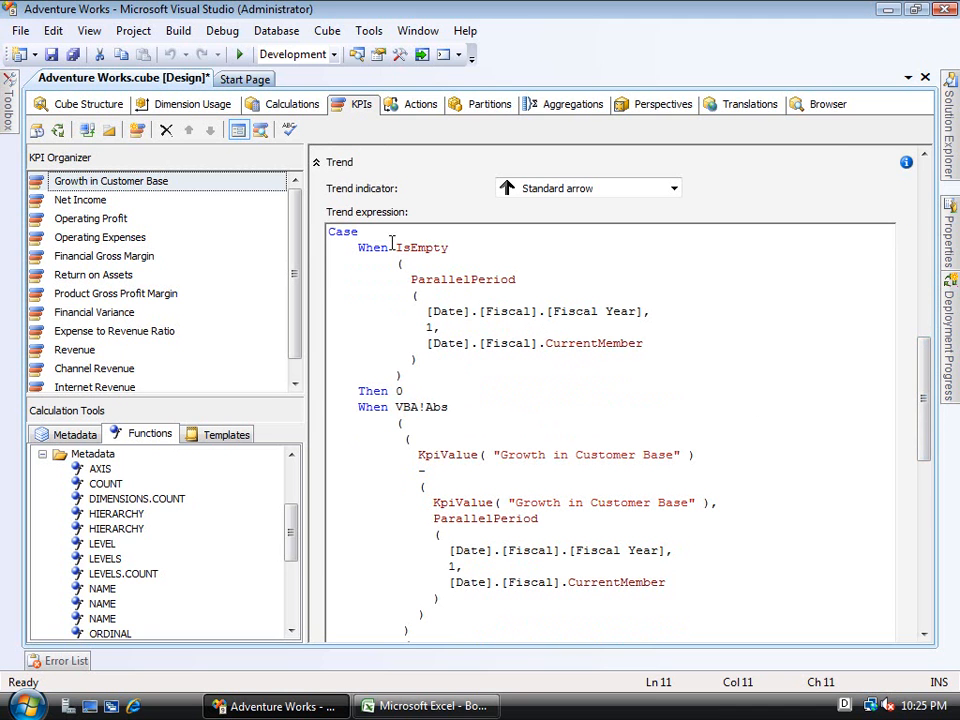
{"action": "left_click_drag", "start_coordinate": [396, 247], "coordinate": [449, 252]}
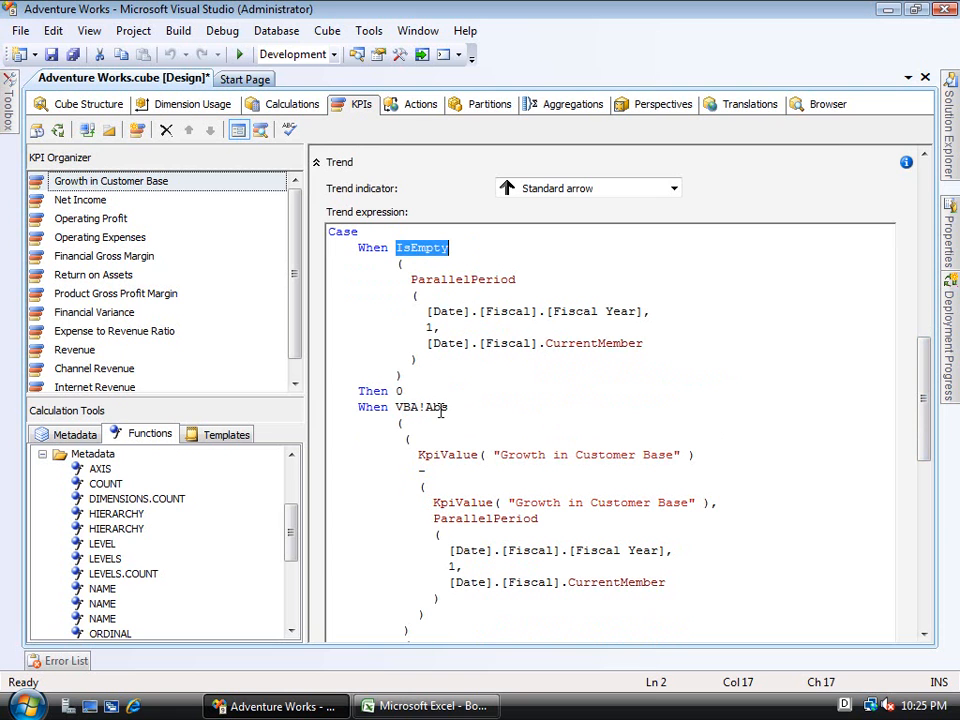
{"action": "left_click_drag", "start_coordinate": [453, 407], "coordinate": [386, 407]}
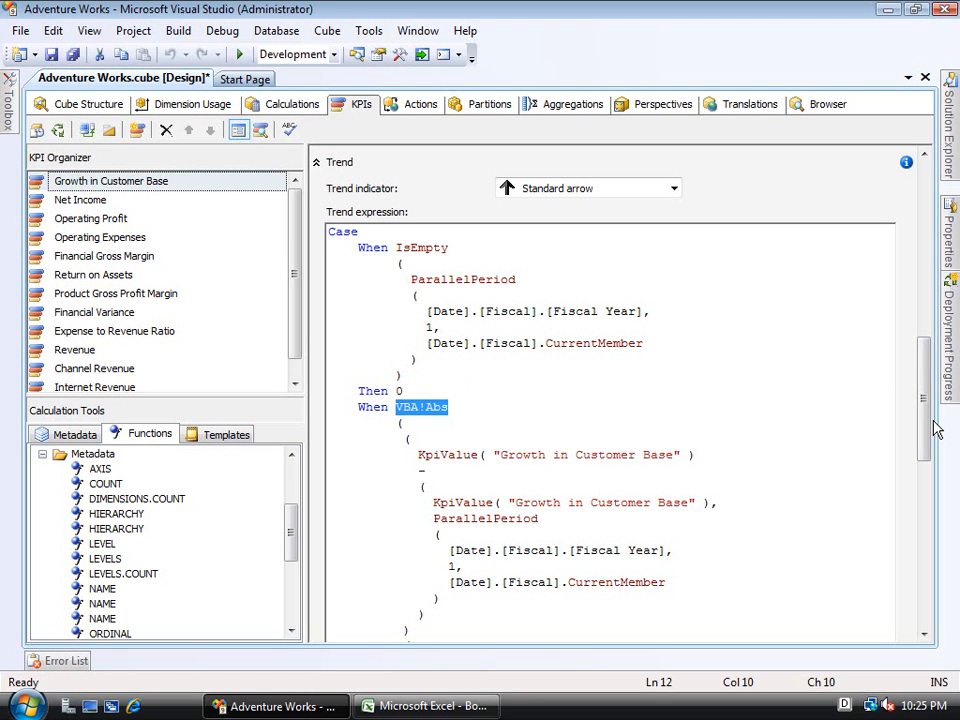
{"action": "left_click_drag", "start_coordinate": [928, 421], "coordinate": [924, 458]}
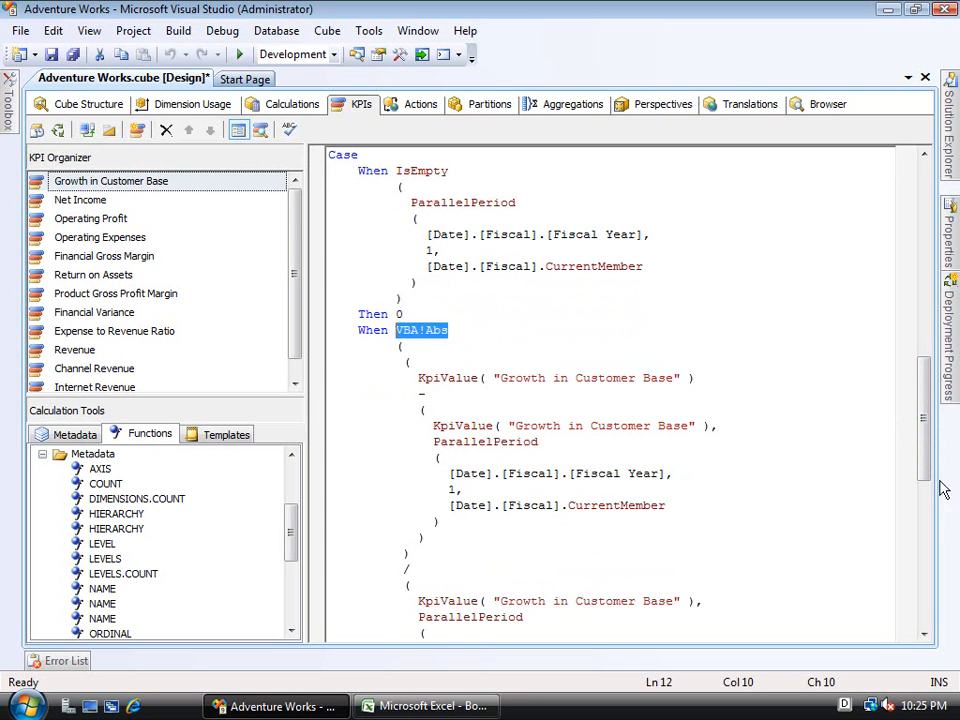
{"action": "left_click_drag", "start_coordinate": [921, 443], "coordinate": [924, 487]}
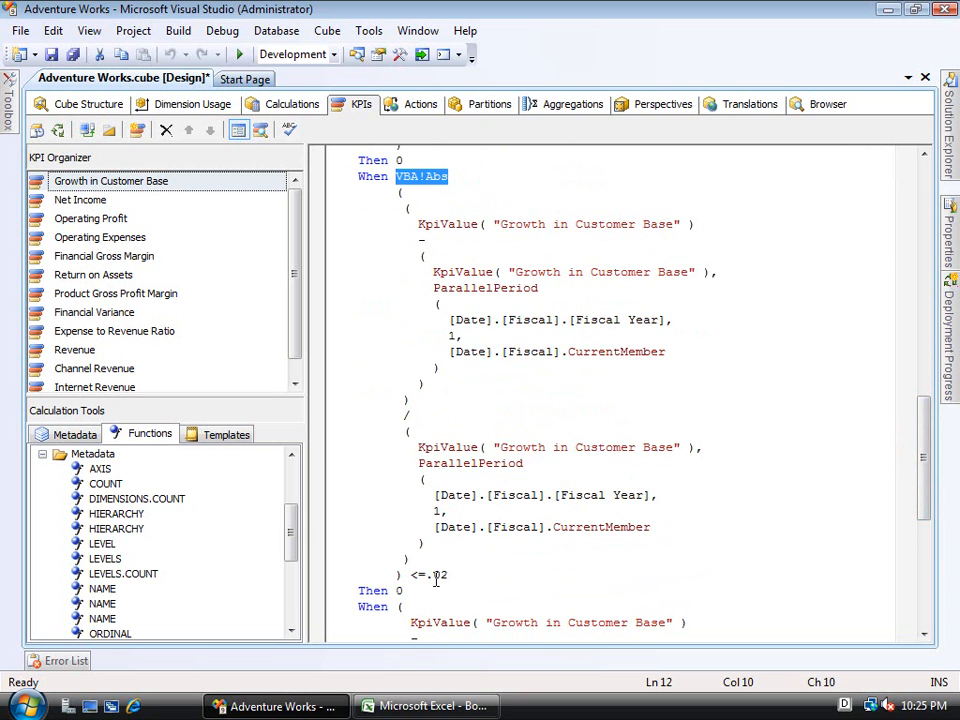
{"action": "left_click_drag", "start_coordinate": [449, 575], "coordinate": [428, 572]}
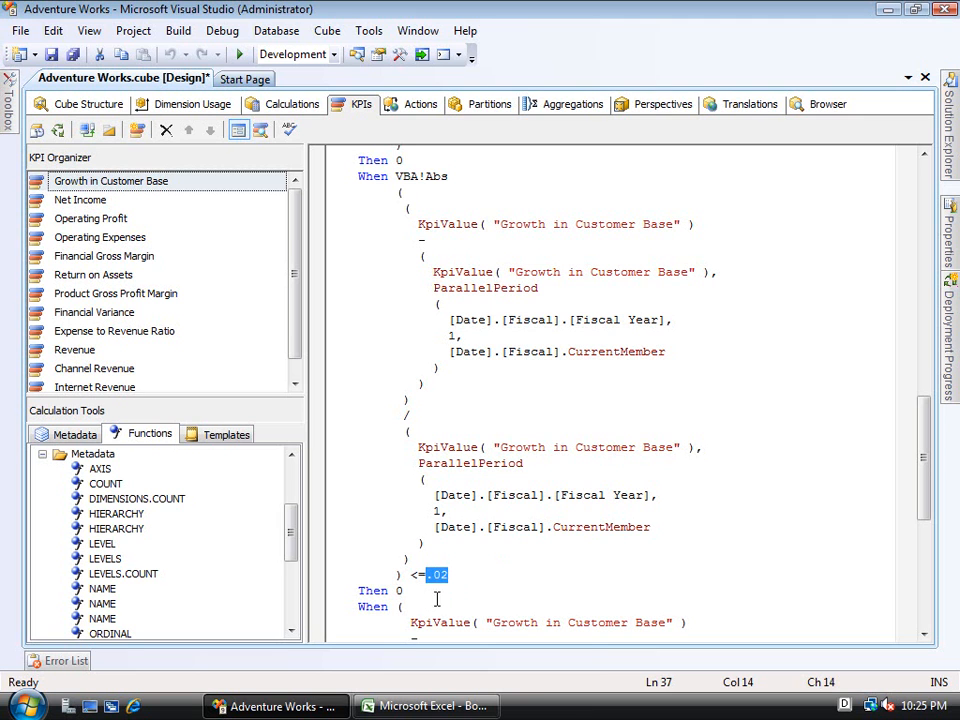
- Highlight the trend expression's Then 0, >.02 threshold, Then 1 and Else -1 results in turn while reading its remaining conditions
{"action": "left_click", "coordinate": [399, 591]}
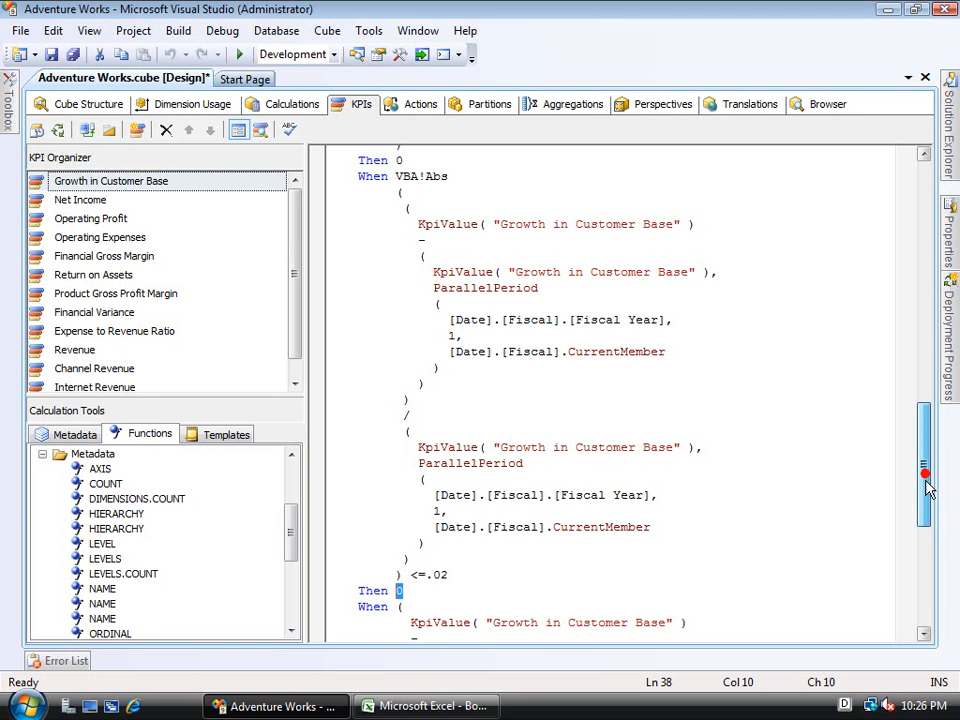
{"action": "left_click_drag", "start_coordinate": [928, 495], "coordinate": [938, 578]}
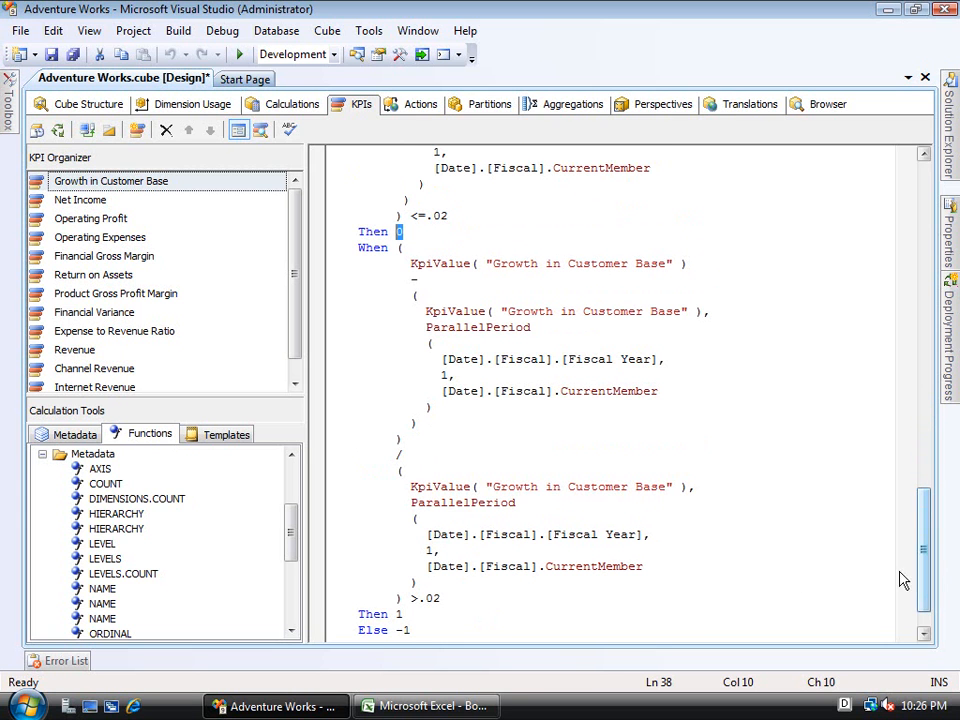
{"action": "double_click", "coordinate": [441, 598]}
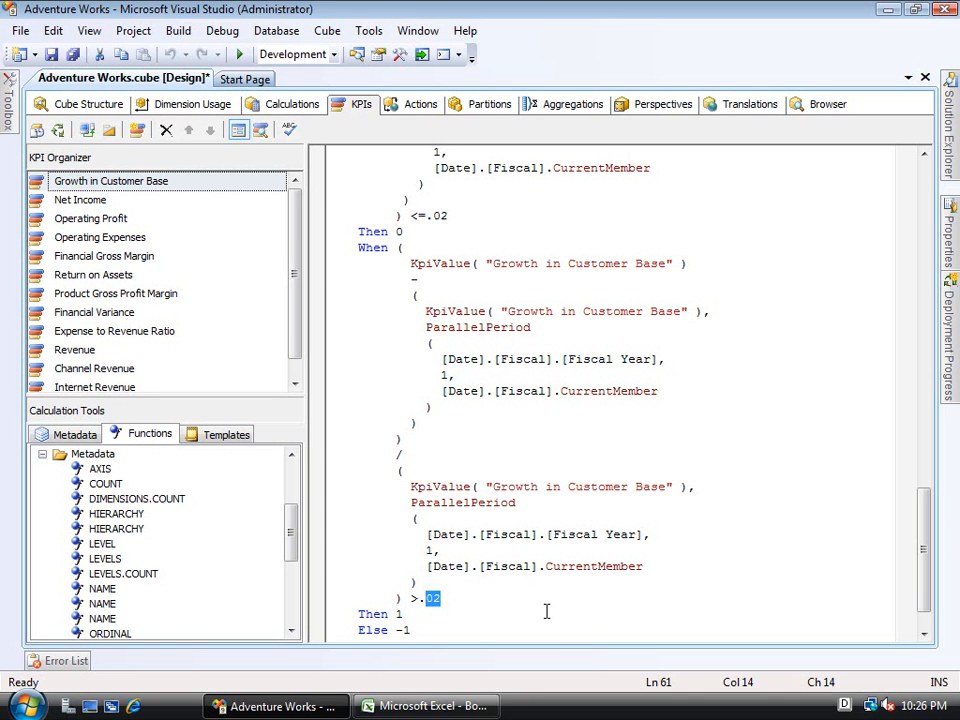
{"action": "double_click", "coordinate": [396, 612]}
{"action": "left_click_drag", "start_coordinate": [411, 629], "coordinate": [396, 629]}
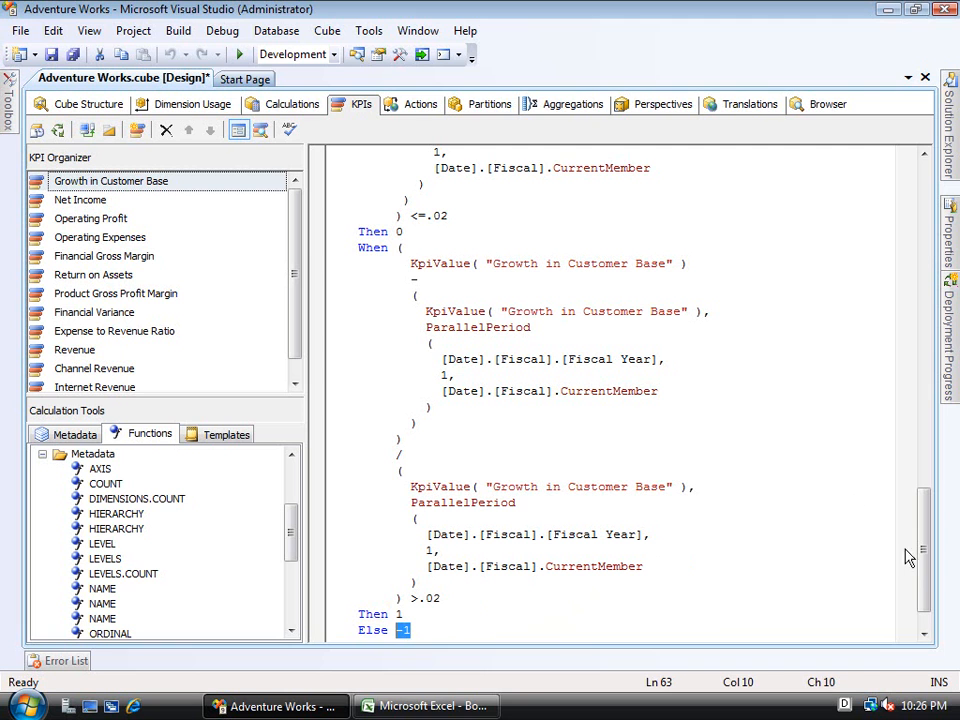
- Expand the KPI's Additional Properties and review its display folder, parent KPI, current time member and weight settings
{"action": "left_click", "coordinate": [926, 628]}
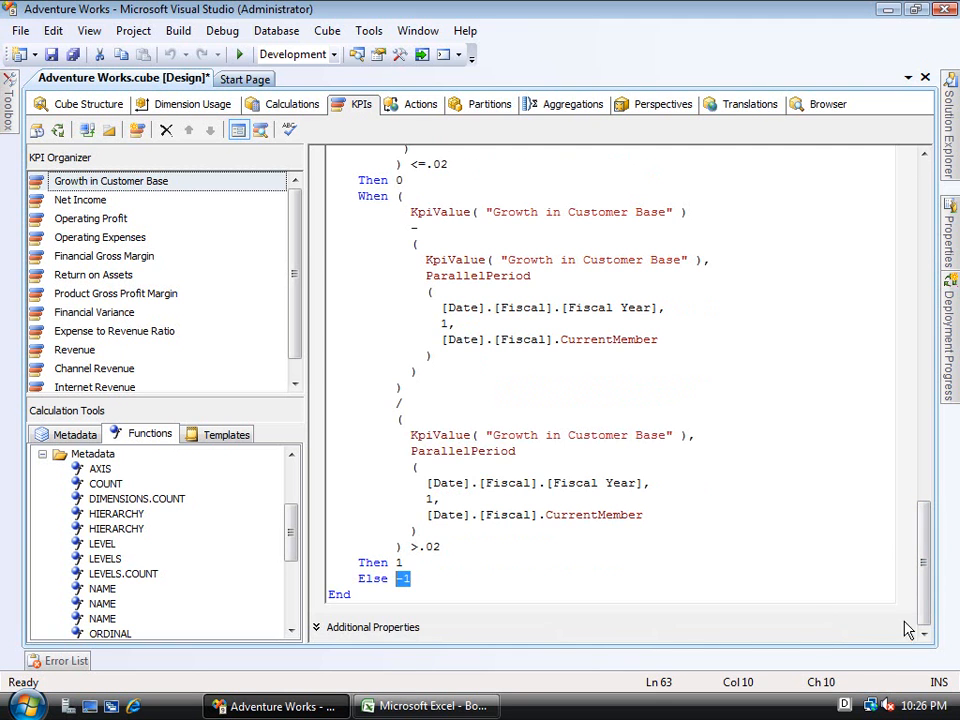
{"action": "left_click", "coordinate": [316, 627]}
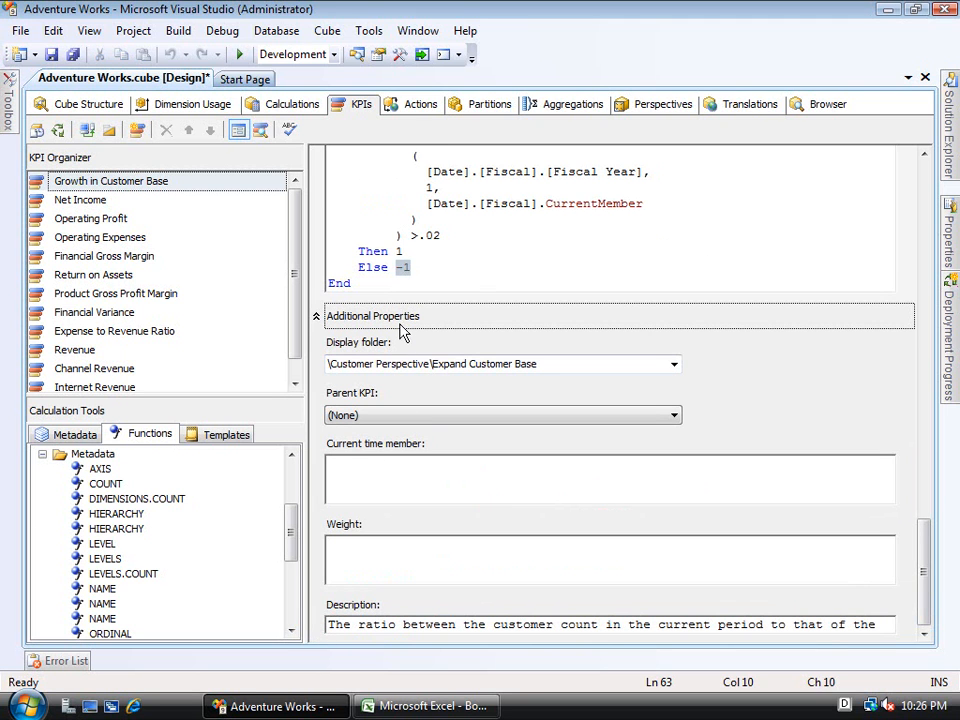
{"action": "left_click", "coordinate": [434, 362]}
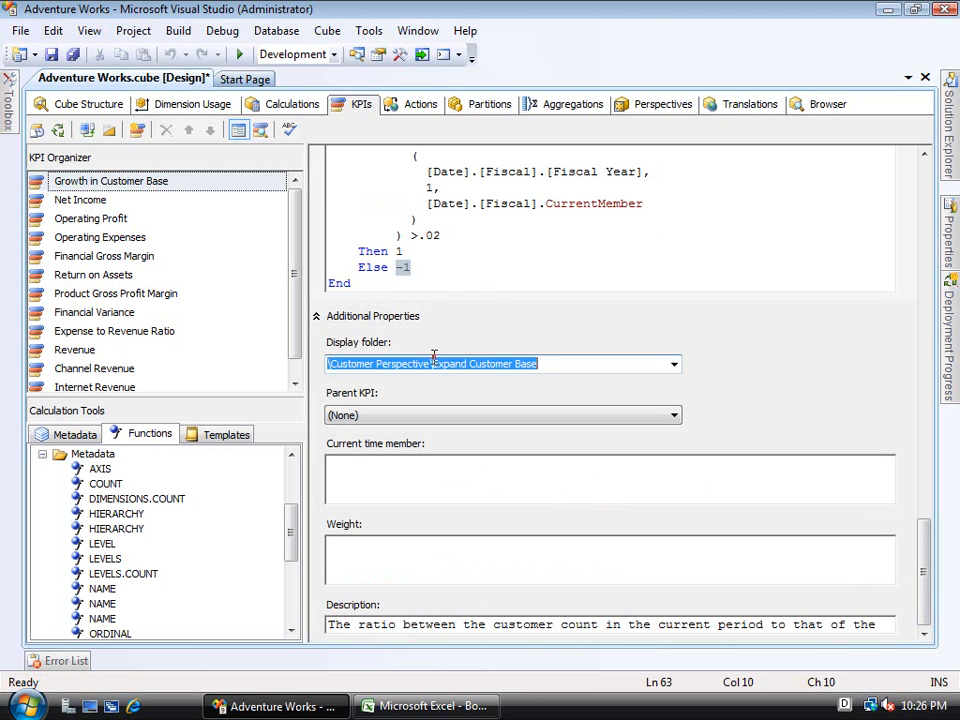
{"action": "left_click", "coordinate": [561, 364]}
{"action": "left_click_drag", "start_coordinate": [558, 364], "coordinate": [432, 364]}
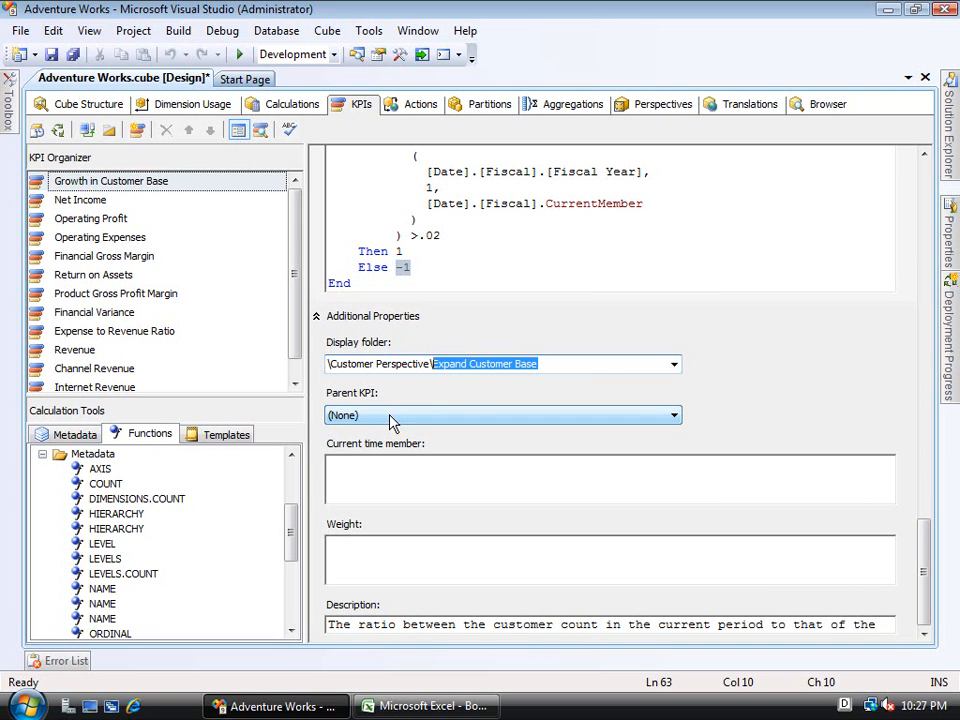
{"action": "left_click", "coordinate": [425, 480]}
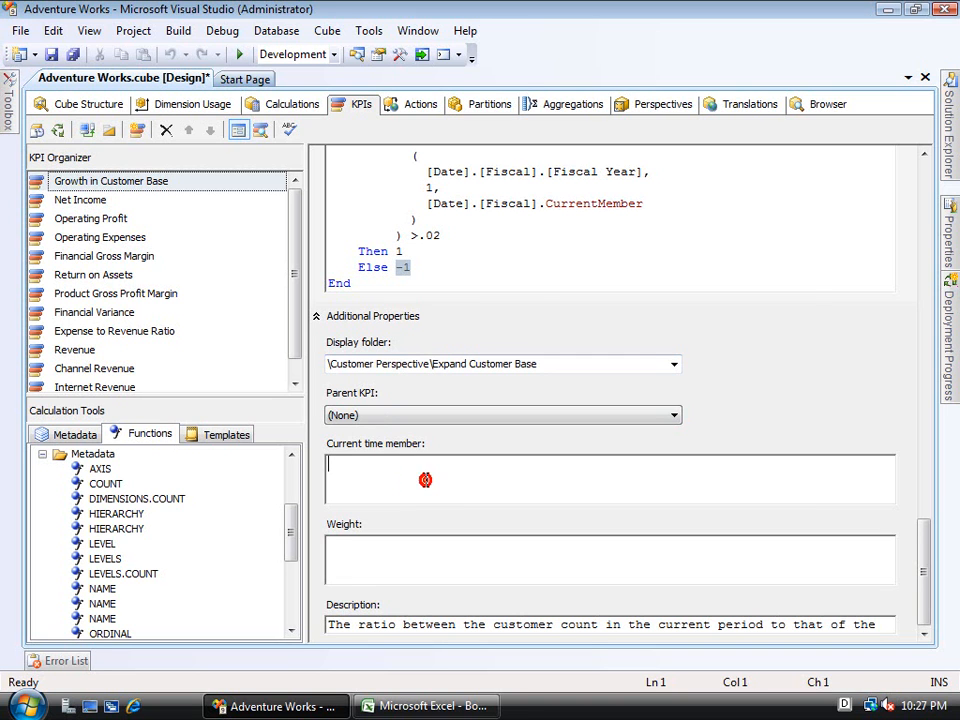
{"action": "left_click", "coordinate": [423, 550]}
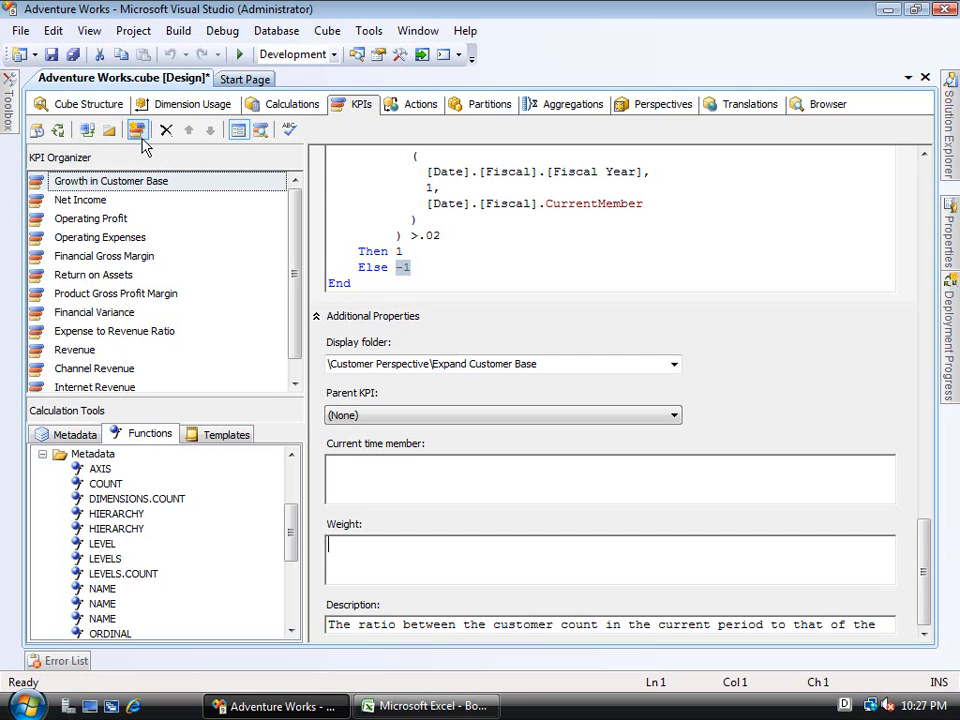
- Show the KPIs in browser view and examine Growth in Customer Base under its Customer Perspective and Expand Customer Base folders
{"action": "left_click", "coordinate": [259, 132]}
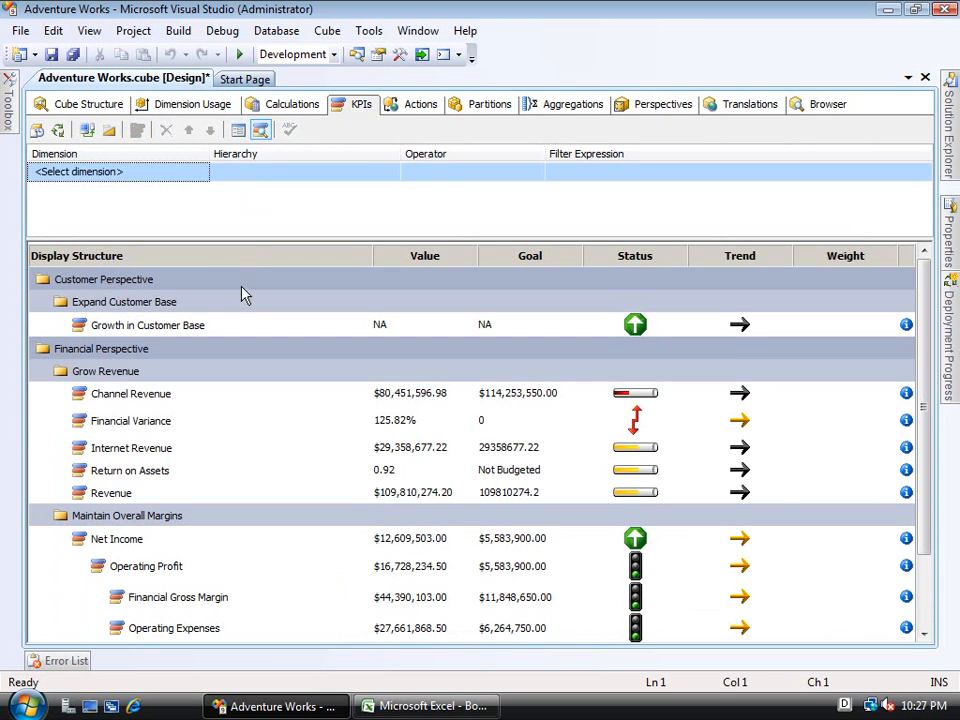
{"action": "left_click", "coordinate": [141, 325]}
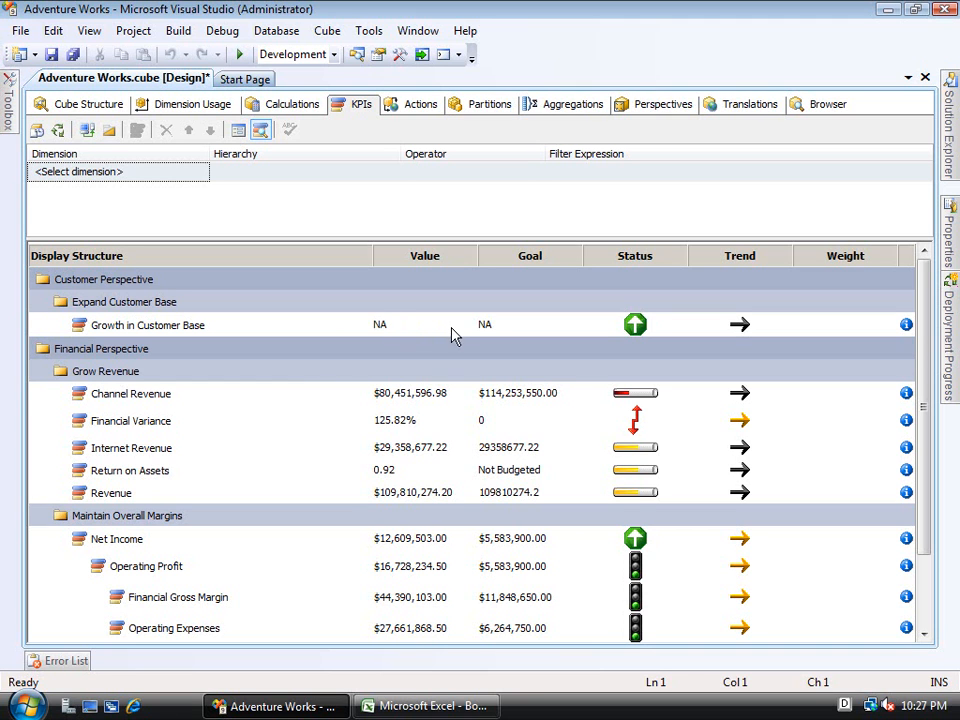
{"action": "mouse_move", "coordinate": [640, 334]}
{"action": "mouse_move", "coordinate": [748, 333]}
{"action": "left_click", "coordinate": [94, 279]}
{"action": "left_click", "coordinate": [125, 302]}
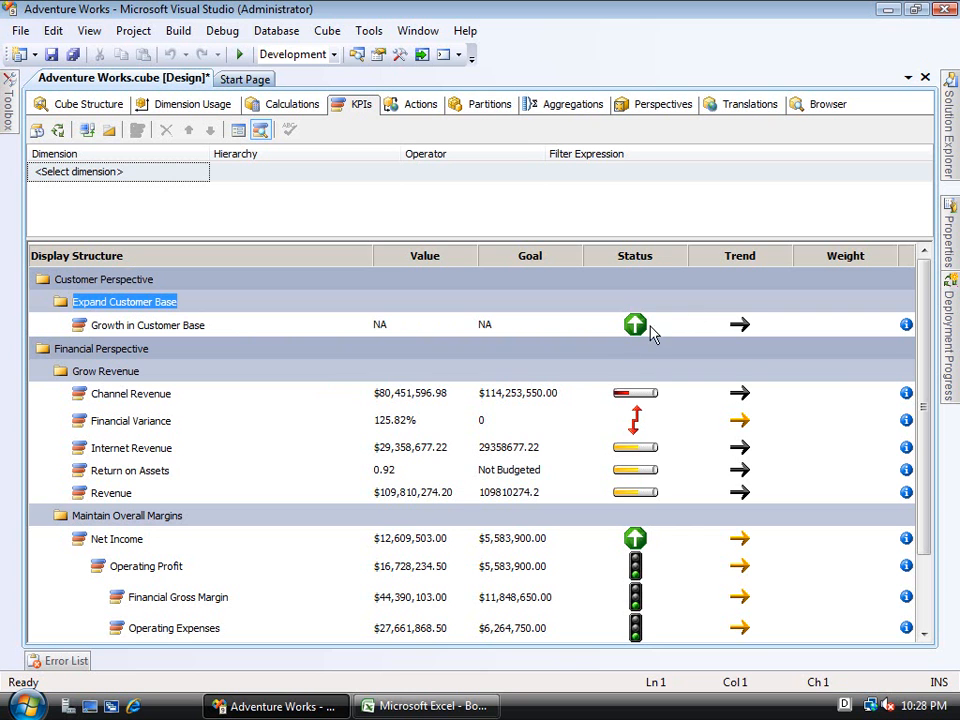
{"action": "mouse_move", "coordinate": [946, 330]}
- Examine the nesting and status indicators of Net Income, Operating Profit, Financial Gross Margin and Operating Expenses under Maintain Overall Margins
{"action": "left_click_drag", "start_coordinate": [920, 399], "coordinate": [939, 478]}
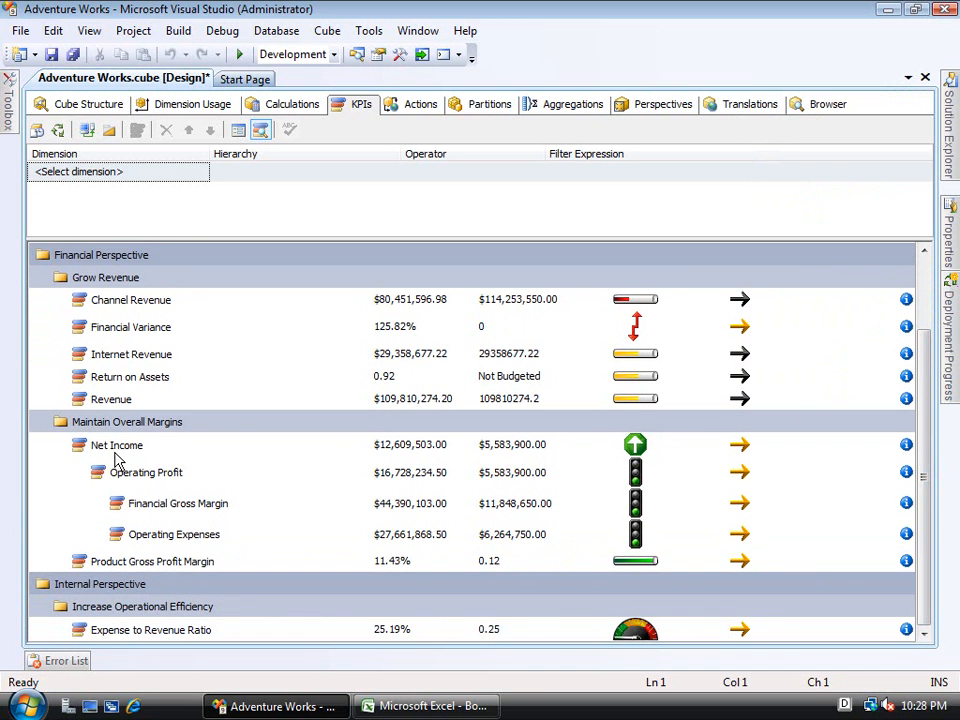
{"action": "double_click", "coordinate": [110, 448]}
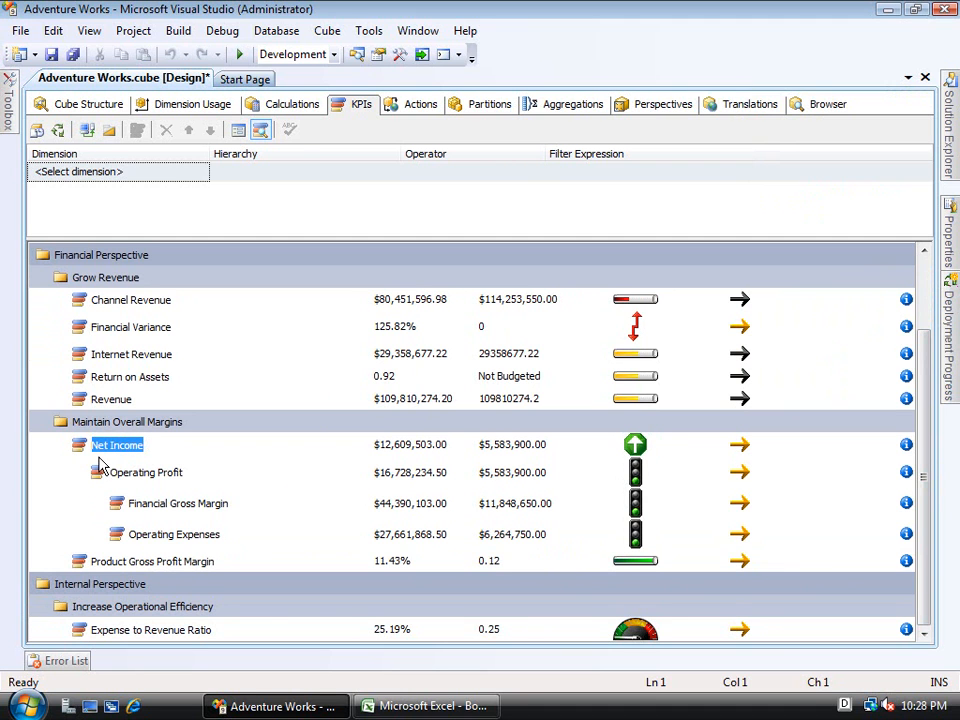
{"action": "double_click", "coordinate": [118, 473]}
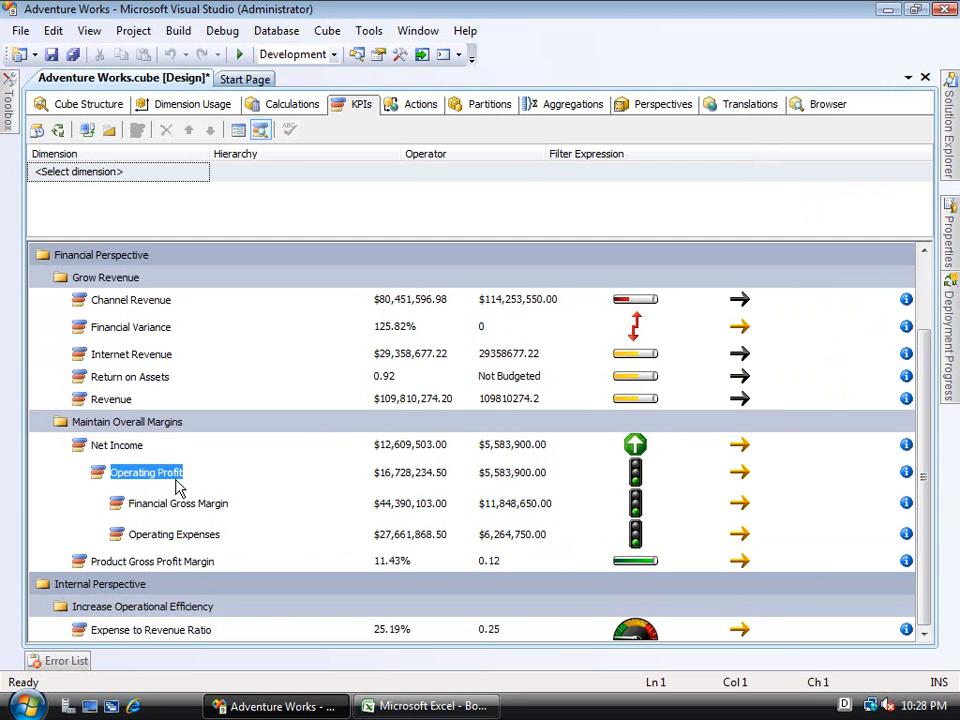
{"action": "left_click_drag", "start_coordinate": [148, 507], "coordinate": [204, 508]}
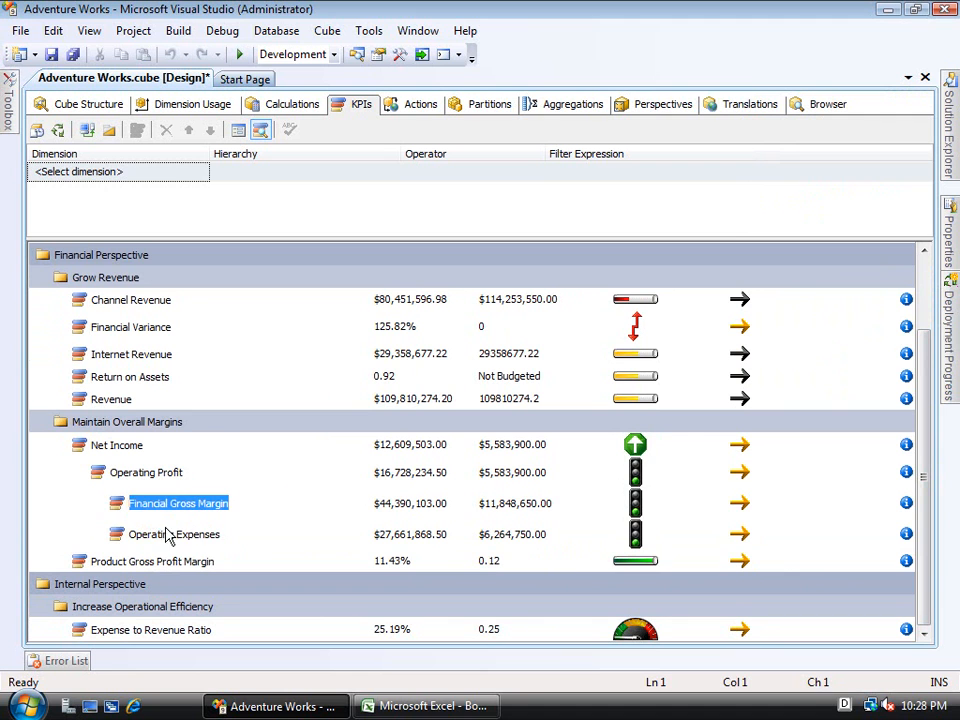
{"action": "left_click_drag", "start_coordinate": [143, 534], "coordinate": [202, 534]}
{"action": "left_click", "coordinate": [202, 534]}
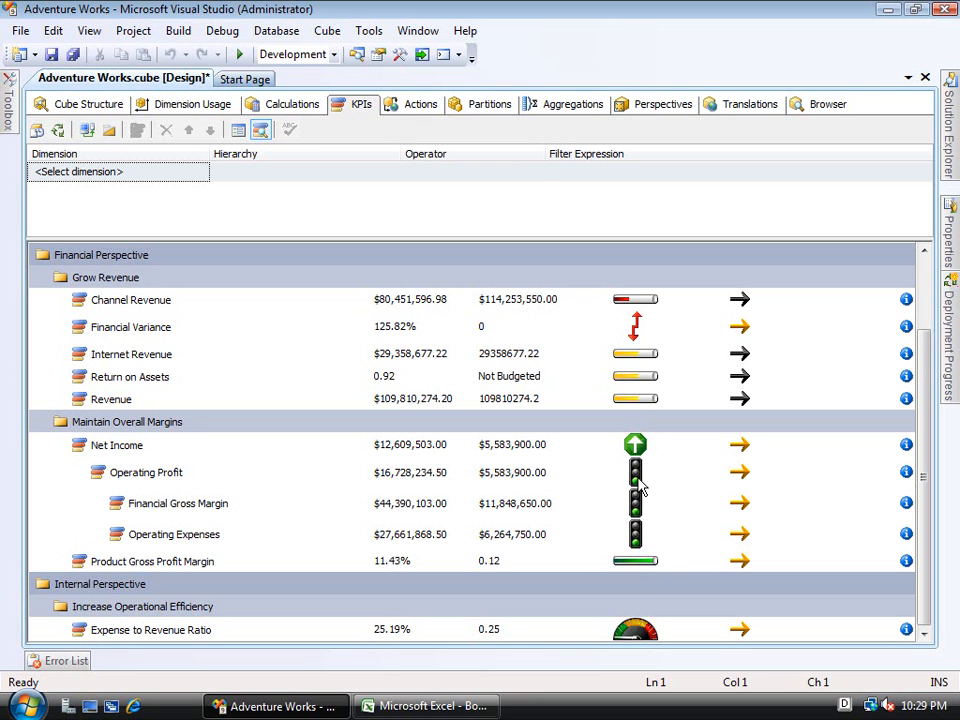
{"action": "mouse_move", "coordinate": [638, 530]}
{"action": "mouse_move", "coordinate": [640, 500]}
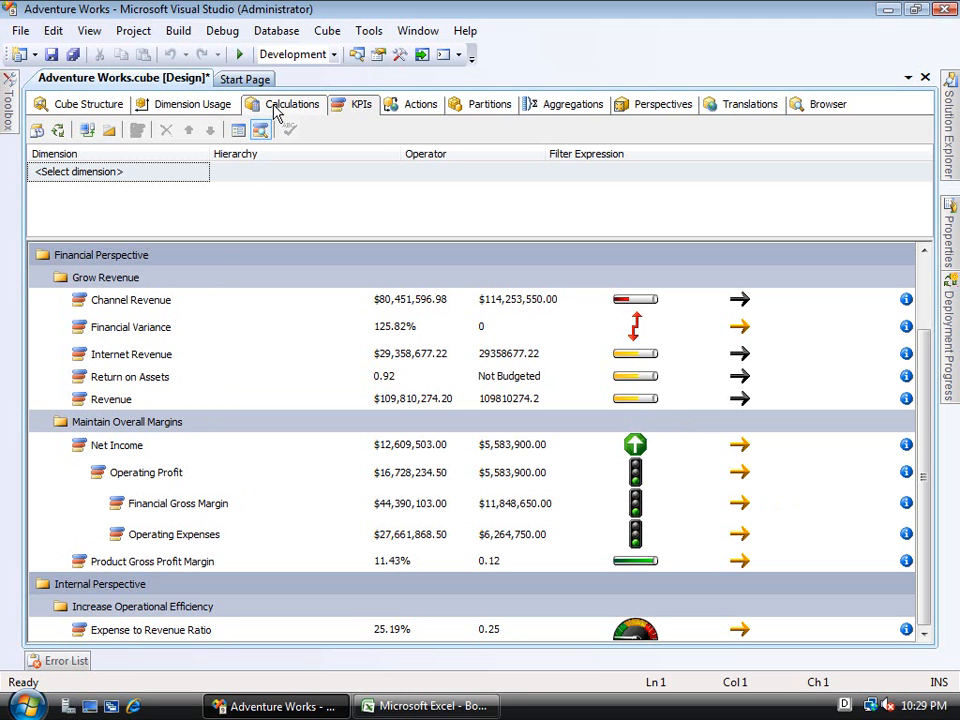
- Return to the KPI form view and open the Net Income KPI's definition at its value expression
{"action": "left_click", "coordinate": [238, 137]}
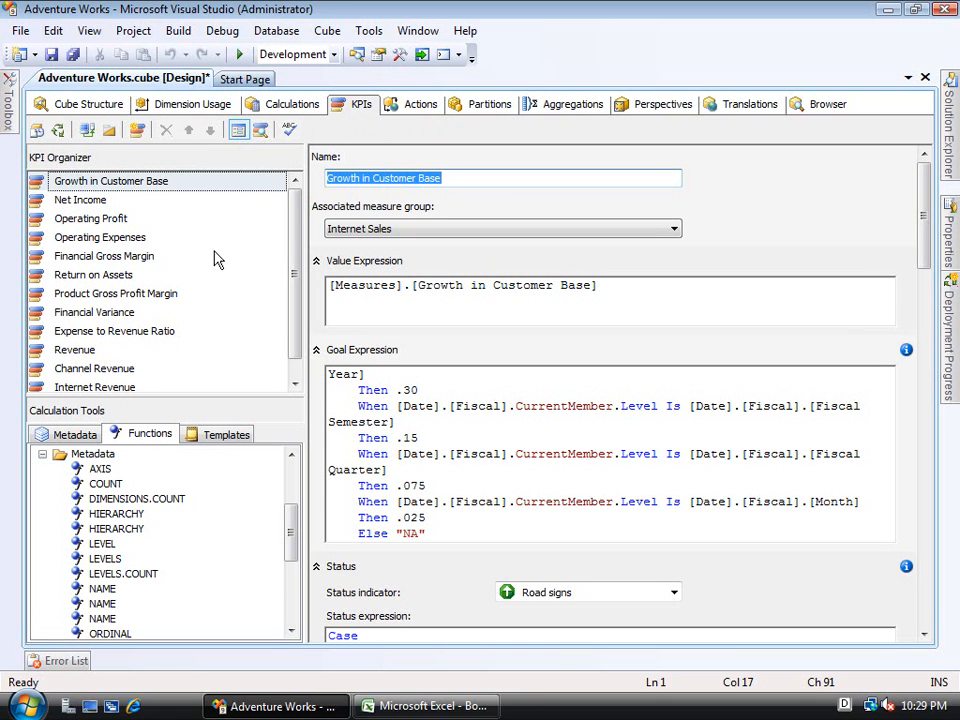
{"action": "left_click", "coordinate": [77, 200]}
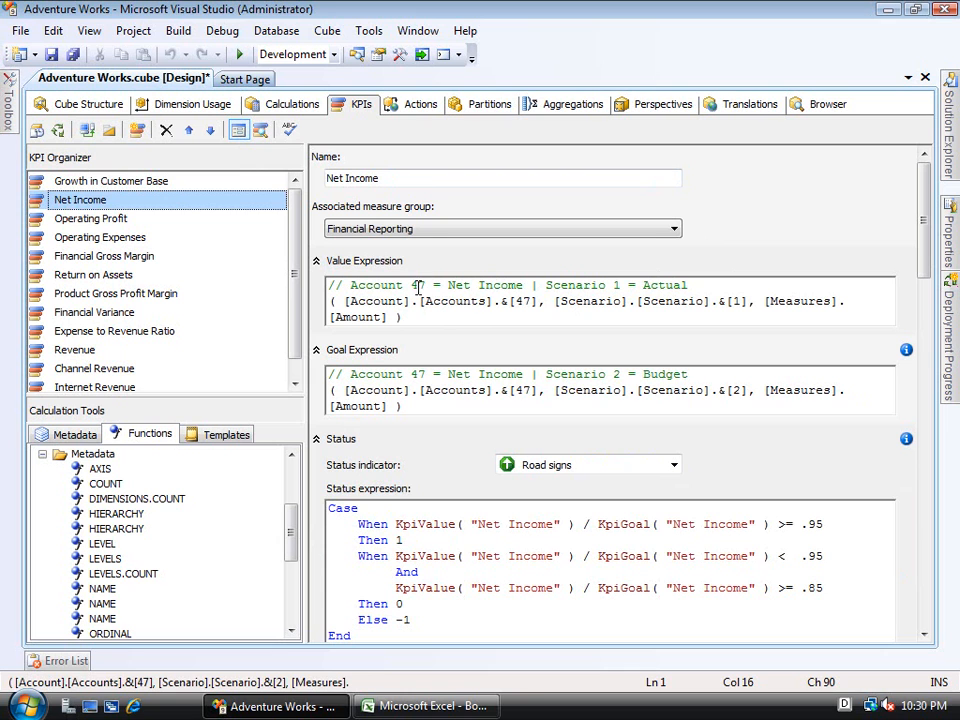
{"action": "left_click", "coordinate": [419, 285]}
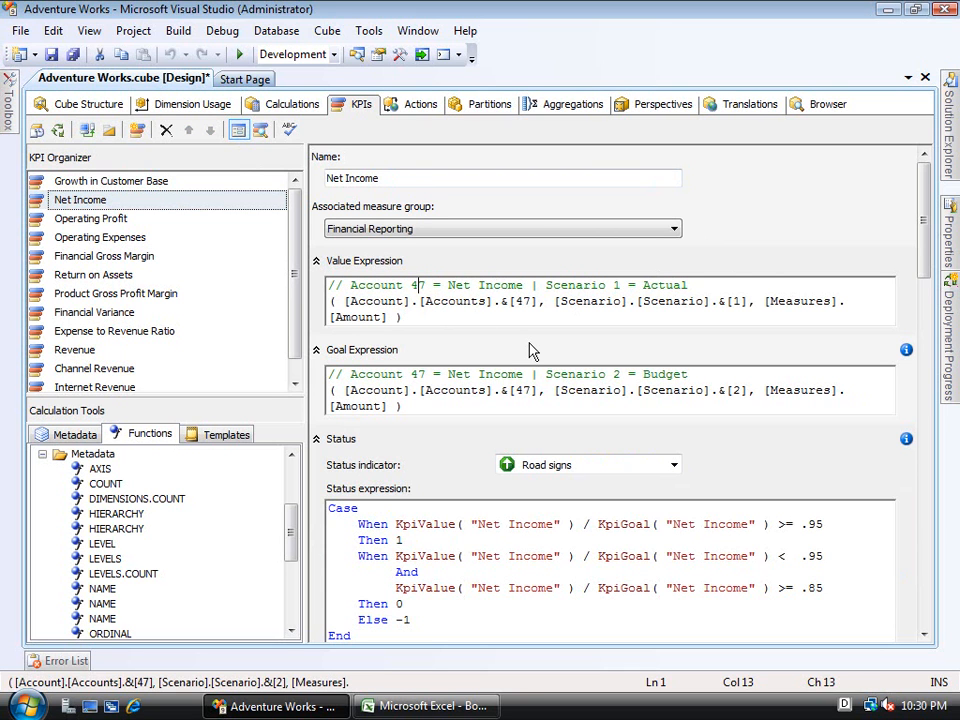
- Read through the Net Income value expression's comment and tuple, tracing the account 47 and scenario 1 references
{"action": "key", "text": "Down"}
{"action": "key", "text": "Left"}
{"action": "key", "text": "Left"}
{"action": "key", "text": "Left"}
{"action": "key", "text": "Left"}
{"action": "key", "text": "Left"}
{"action": "key", "text": "Left"}
{"action": "key", "text": "Left"}
{"action": "key", "text": "Left"}
{"action": "key", "text": "Left"}
{"action": "key", "text": "Down"}
{"action": "key", "text": "Left"}
{"action": "key", "text": "shift+Right"}
{"action": "key", "text": "shift+Right"}
{"action": "key", "text": "shift+Right"}
{"action": "key", "text": "shift+Right"}
{"action": "key", "text": "shift+Right"}
{"action": "key", "text": "shift+Right"}
{"action": "key", "text": "Up"}
{"action": "key", "text": "Right"}
{"action": "key", "text": "Right"}
{"action": "key", "text": "Right"}
{"action": "key", "text": "Right"}
{"action": "key", "text": "Right"}
{"action": "key", "text": "Right"}
{"action": "key", "text": "Right"}
{"action": "key", "text": "Right"}
{"action": "key", "text": "Right"}
{"action": "key", "text": "Right"}
{"action": "key", "text": "Right"}
{"action": "key", "text": "Right"}
{"action": "key", "text": "Right"}
{"action": "key", "text": "Right"}
{"action": "key", "text": "Right"}
{"action": "key", "text": "Right"}
{"action": "key", "text": "Right"}
{"action": "key", "text": "Right"}
{"action": "key", "text": "shift+Right"}
{"action": "key", "text": "shift+Right"}
{"action": "key", "text": "Right"}
{"action": "key", "text": "Right"}
{"action": "key", "text": "Right"}
{"action": "key", "text": "Right"}
{"action": "key", "text": "Right"}
{"action": "key", "text": "Right"}
{"action": "key", "text": "Right"}
{"action": "key", "text": "Right"}
{"action": "key", "text": "Right"}
{"action": "key", "text": "Right"}
{"action": "key", "text": "Right"}
{"action": "key", "text": "Right"}
{"action": "key", "text": "Right"}
{"action": "key", "text": "Right"}
{"action": "key", "text": "Right"}
{"action": "key", "text": "Right"}
{"action": "key", "text": "Right"}
{"action": "key", "text": "Right"}
{"action": "key", "text": "Right"}
{"action": "key", "text": "Right"}
{"action": "key", "text": "Right"}
{"action": "key", "text": "shift+Right"}
{"action": "key", "text": "Left"}
{"action": "key", "text": "Left"}
{"action": "key", "text": "Left"}
{"action": "key", "text": "Left"}
{"action": "key", "text": "Left"}
{"action": "key", "text": "Left"}
{"action": "key", "text": "Left"}
{"action": "key", "text": "Left"}
{"action": "key", "text": "Left"}
{"action": "key", "text": "Left"}
{"action": "key", "text": "Left"}
{"action": "key", "text": "Left"}
{"action": "key", "text": "Left"}
{"action": "key", "text": "Left"}
{"action": "key", "text": "Left"}
{"action": "key", "text": "Left"}
{"action": "key", "text": "Left"}
{"action": "key", "text": "Left"}
{"action": "key", "text": "Left"}
{"action": "key", "text": "Left"}
{"action": "key", "text": "Left"}
{"action": "key", "text": "Left"}
{"action": "key", "text": "Left"}
{"action": "key", "text": "Left"}
{"action": "key", "text": "Left"}
{"action": "key", "text": "Left"}
{"action": "key", "text": "Left"}
{"action": "key", "text": "Left"}
{"action": "key", "text": "Left"}
{"action": "key", "text": "Left"}
{"action": "key", "text": "Left"}
{"action": "key", "text": "Left"}
{"action": "key", "text": "Left"}
{"action": "key", "text": "Left"}
{"action": "key", "text": "Left"}
{"action": "key", "text": "Right"}
{"action": "key", "text": "Right"}
{"action": "key", "text": "Right"}
{"action": "key", "text": "Right"}
{"action": "key", "text": "Right"}
{"action": "key", "text": "Right"}
{"action": "key", "text": "Right"}
{"action": "key", "text": "Right"}
{"action": "key", "text": "Right"}
{"action": "key", "text": "shift+Right"}
{"action": "key", "text": "shift+Right"}
{"action": "key", "text": "shift+Right"}
- Highlight scenario 1 and Amount in the value expression, and account 47 and scenario 2 in the goal expression
{"action": "left_click", "coordinate": [731, 300]}
{"action": "key", "text": "shift+Right"}
{"action": "left_click_drag", "start_coordinate": [338, 317], "coordinate": [384, 317]}
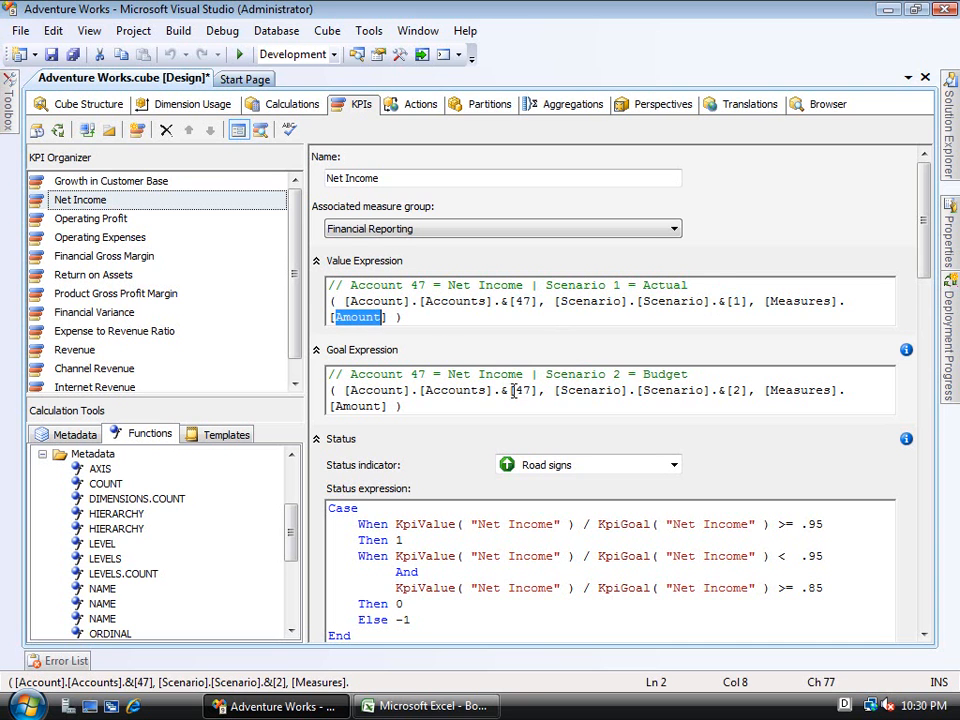
{"action": "mouse_move", "coordinate": [516, 390]}
{"action": "left_mouse_down"}
{"action": "mouse_move", "coordinate": [541, 393]}
{"action": "mouse_move", "coordinate": [526, 391]}
{"action": "left_mouse_up"}
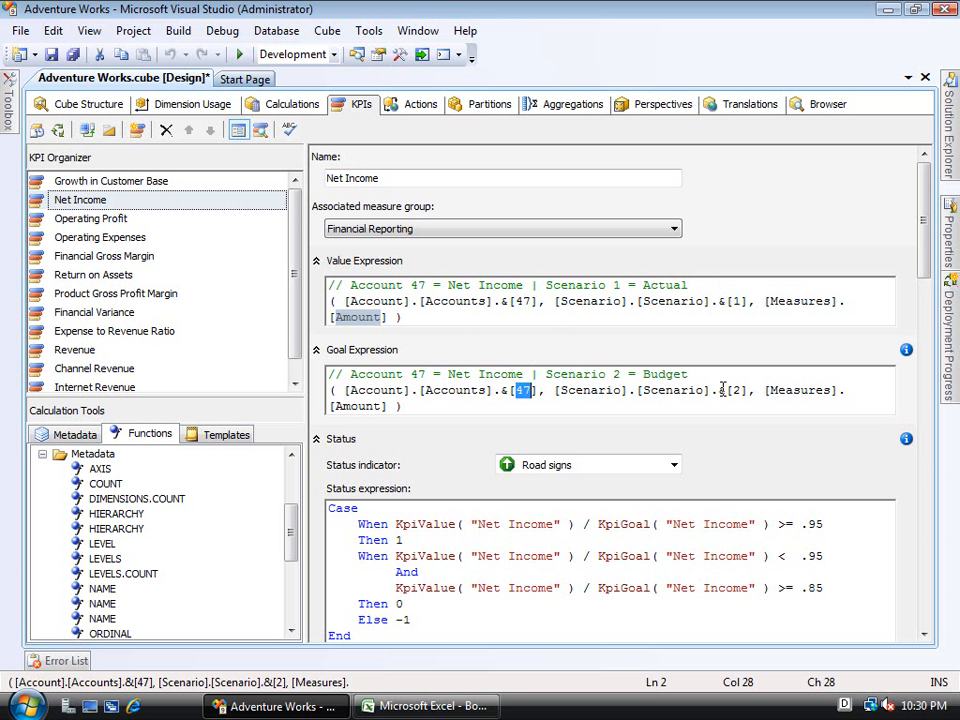
{"action": "left_click_drag", "start_coordinate": [735, 391], "coordinate": [740, 394]}
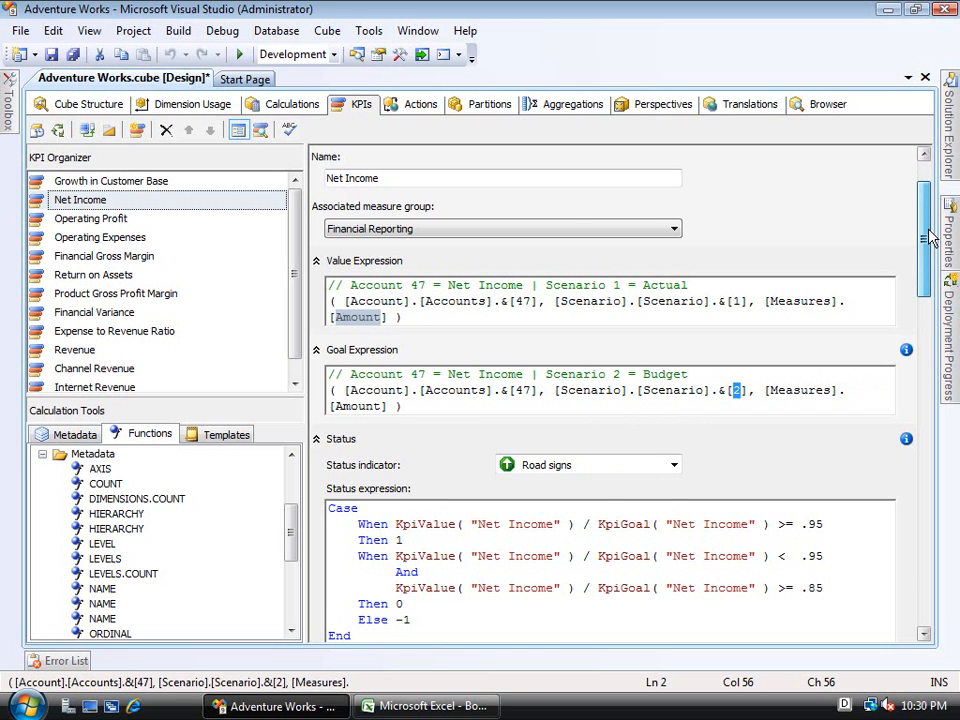
- Read the Net Income status expression, highlighting the .85 threshold, the Then 0 result and the Else -1 result
{"action": "left_click_drag", "start_coordinate": [916, 214], "coordinate": [930, 238]}
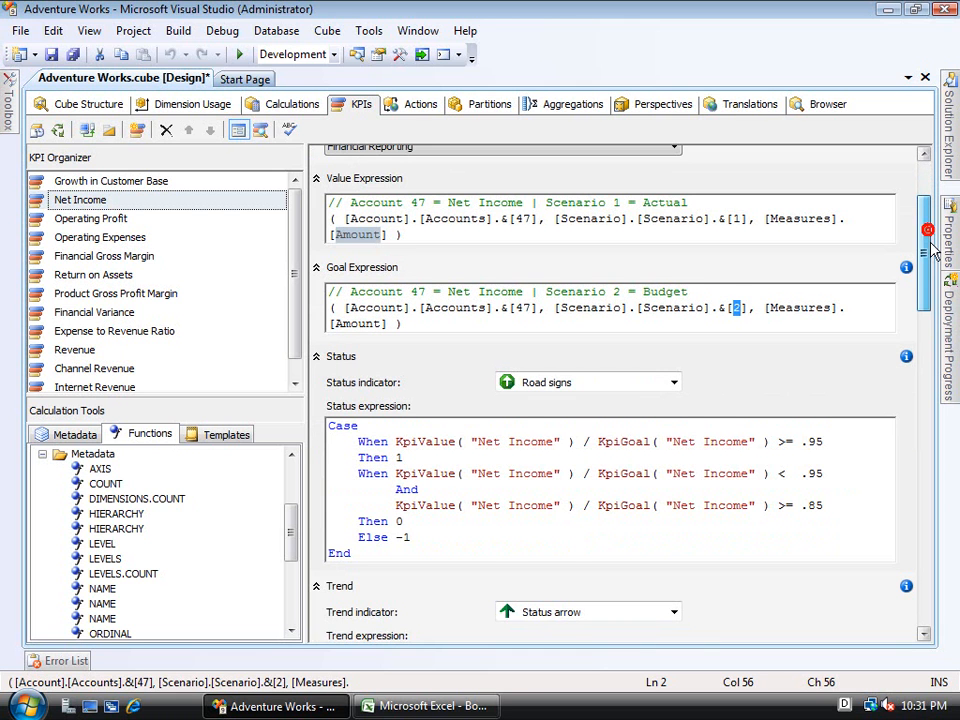
{"action": "scroll", "coordinate": [702, 190], "scroll_direction": "down", "scroll_amount": 1}
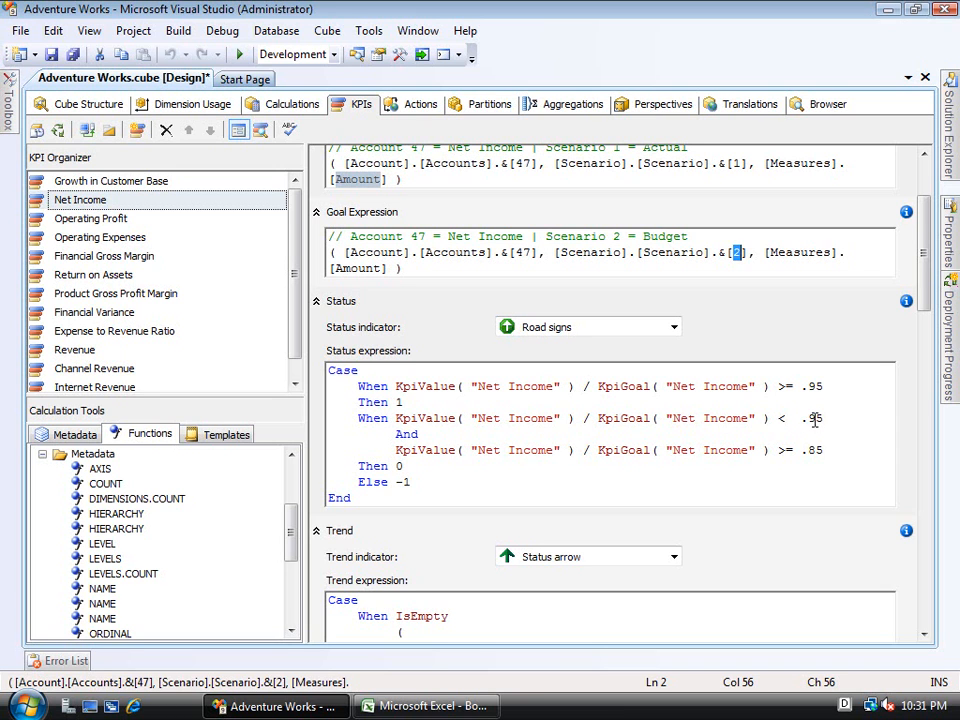
{"action": "left_click_drag", "start_coordinate": [808, 450], "coordinate": [824, 451]}
{"action": "left_click", "coordinate": [397, 466]}
{"action": "left_click_drag", "start_coordinate": [397, 466], "coordinate": [404, 467]}
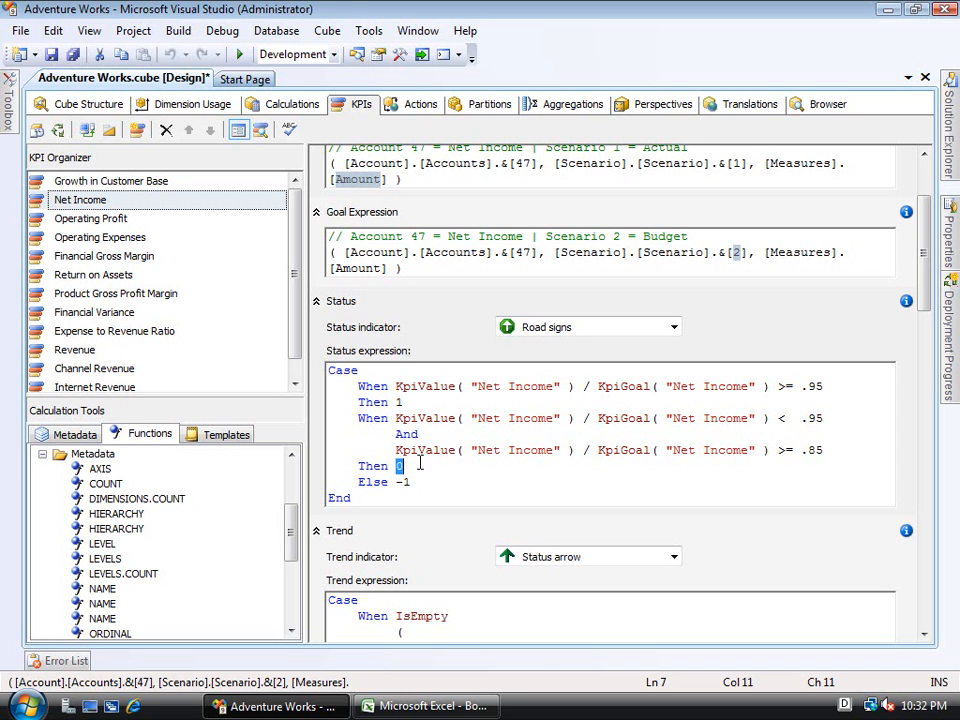
{"action": "double_click", "coordinate": [408, 482]}
{"action": "left_click_drag", "start_coordinate": [395, 482], "coordinate": [393, 482]}
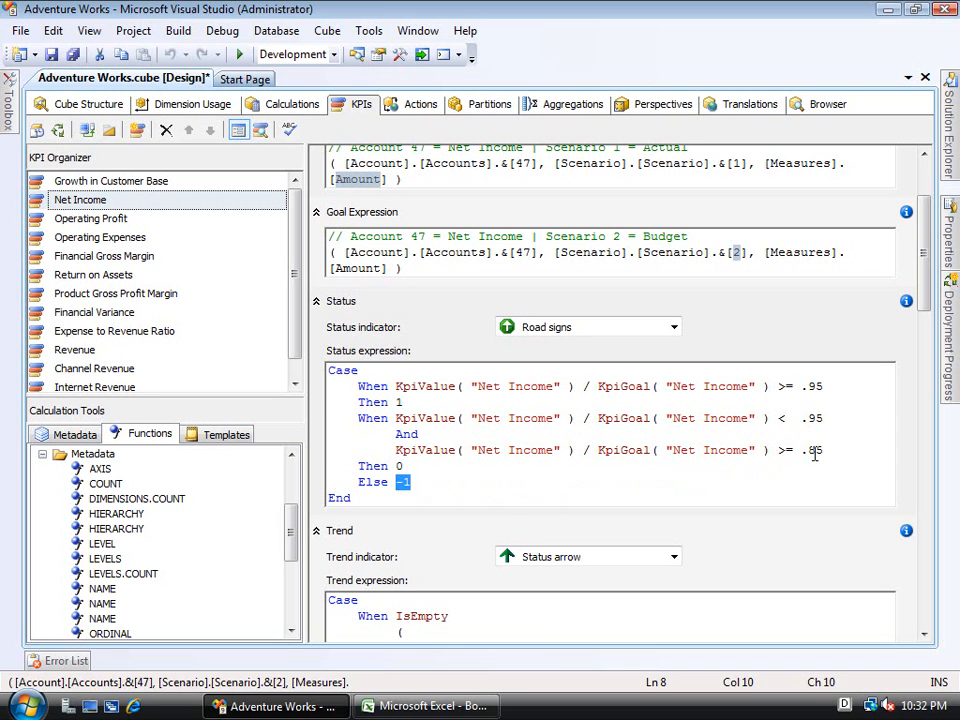
- Read the Net Income trend expression through its fiscal-year ParallelPeriod comparison and highlight the <=.03 threshold
{"action": "mouse_move", "coordinate": [947, 350]}
{"action": "left_click_drag", "start_coordinate": [930, 305], "coordinate": [928, 390]}
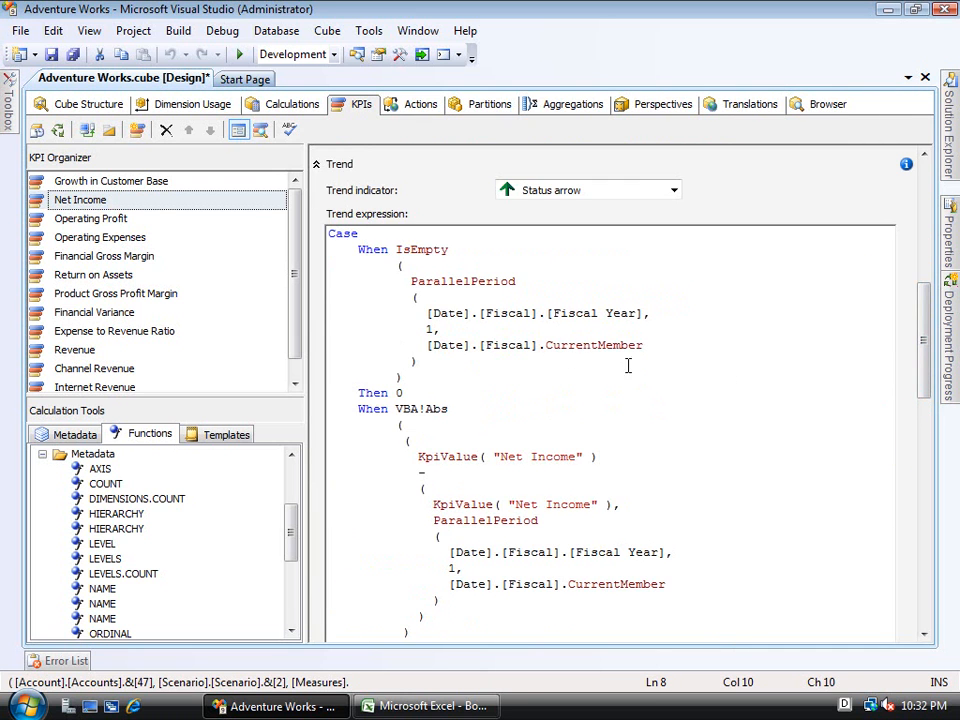
{"action": "left_click", "coordinate": [421, 393]}
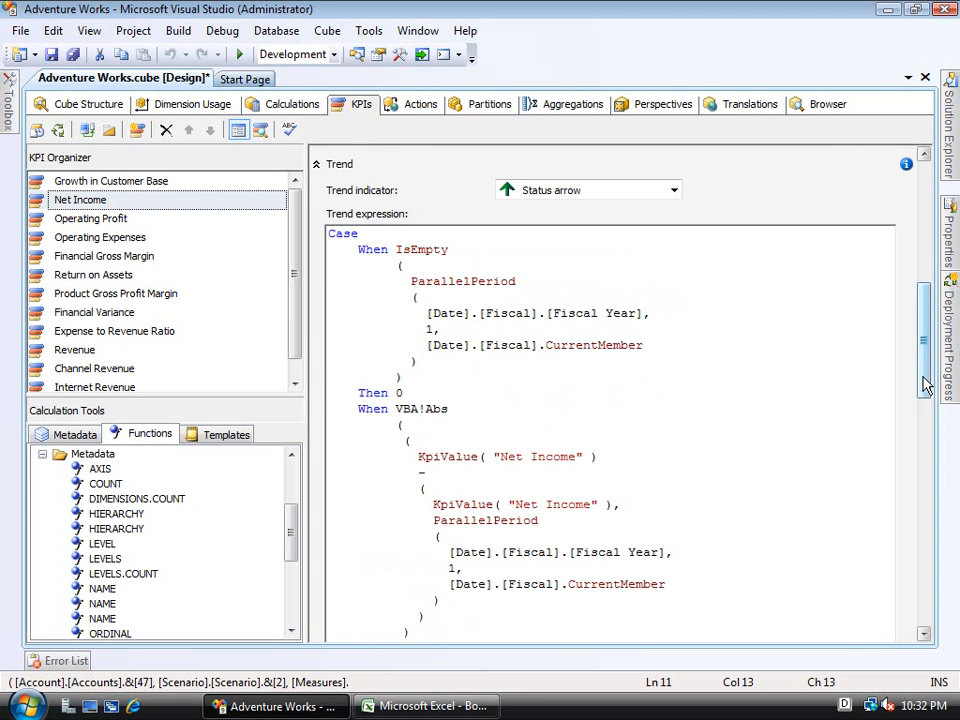
{"action": "scroll", "coordinate": [928, 418], "scroll_direction": "down", "scroll_amount": 2}
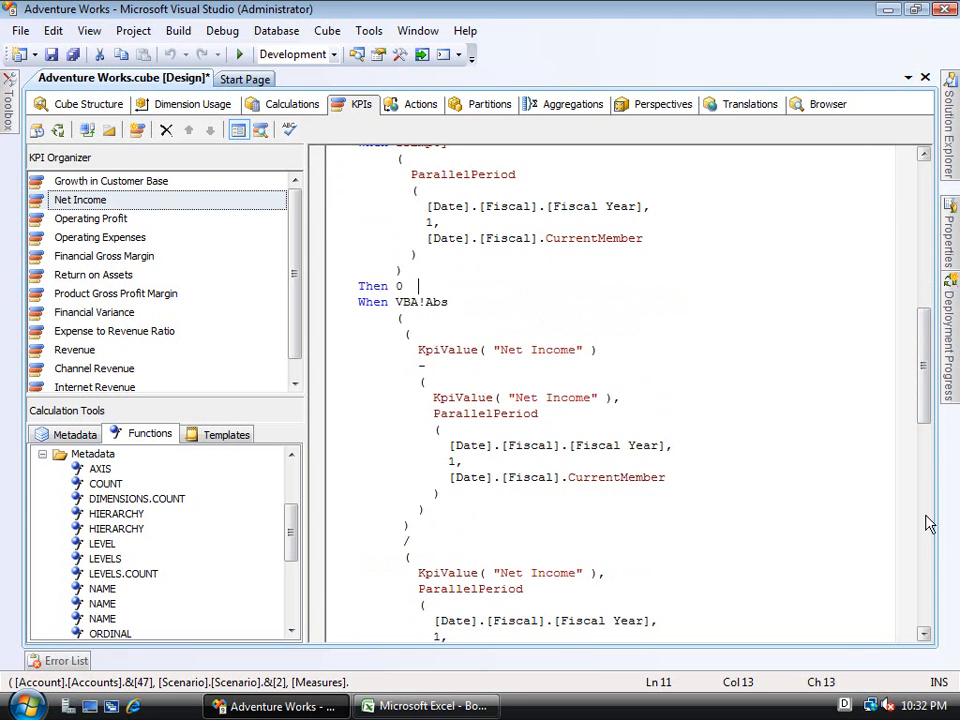
{"action": "left_click", "coordinate": [924, 634]}
{"action": "left_click", "coordinate": [924, 634]}
{"action": "left_click", "coordinate": [924, 634]}
{"action": "left_click", "coordinate": [924, 634]}
{"action": "left_click", "coordinate": [924, 634]}
{"action": "left_click", "coordinate": [924, 634]}
{"action": "left_click", "coordinate": [924, 634]}
{"action": "left_click", "coordinate": [924, 634]}
{"action": "left_click", "coordinate": [924, 634]}
{"action": "left_click", "coordinate": [443, 555]}
{"action": "double_click", "coordinate": [443, 555]}
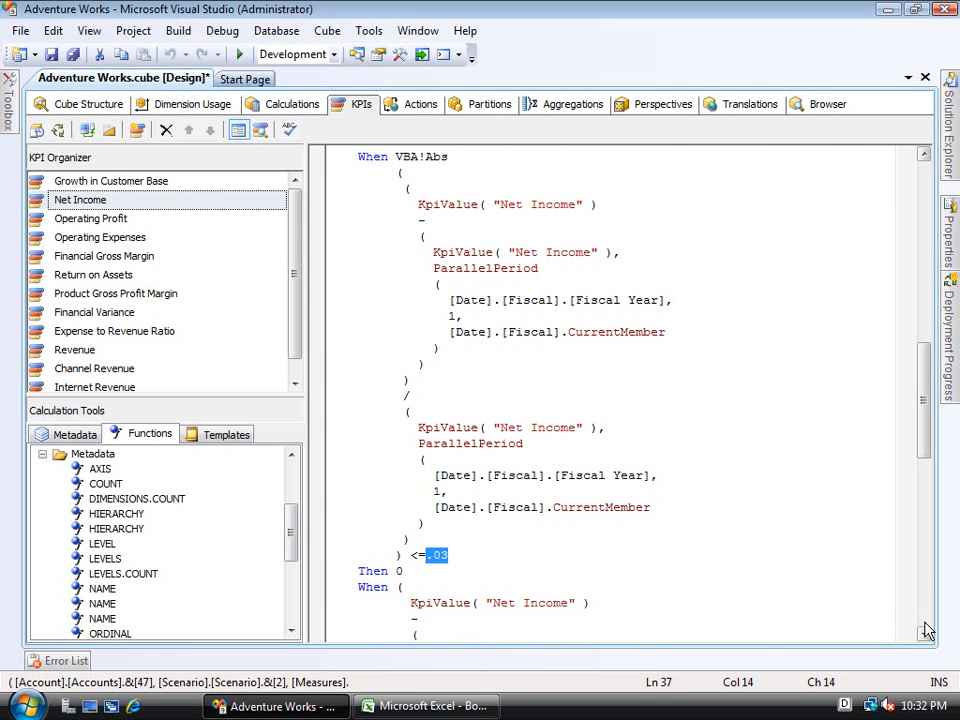
- Examine the end of the Net Income trend expression, marking the Then 1 and Else -1 results
{"action": "scroll", "coordinate": [928, 630], "scroll_direction": "down", "scroll_amount": 10}
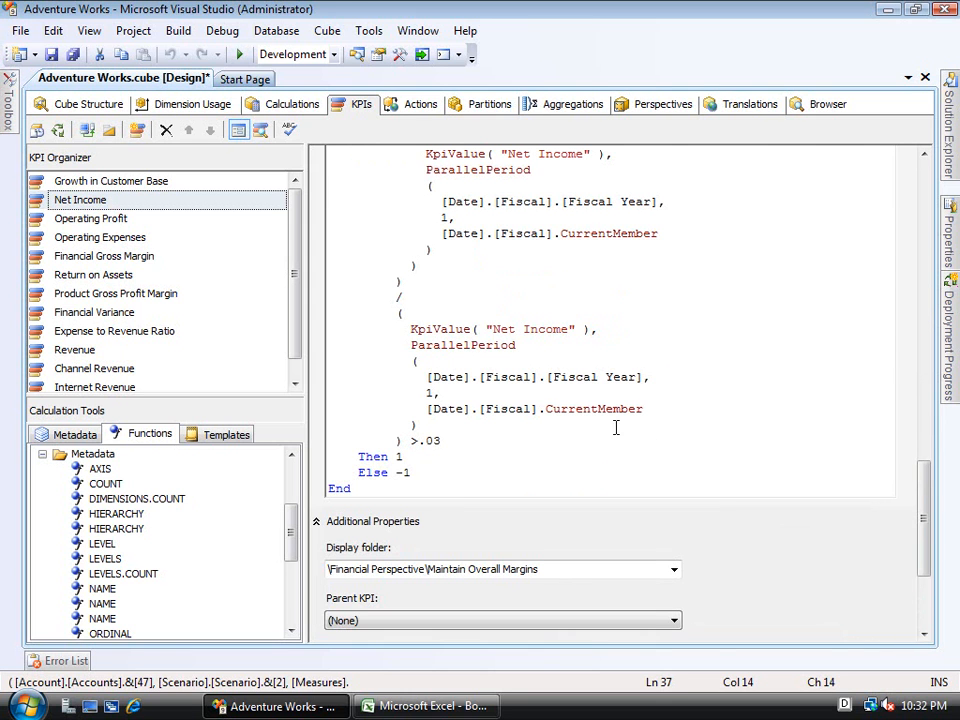
{"action": "left_click_drag", "start_coordinate": [405, 455], "coordinate": [389, 455]}
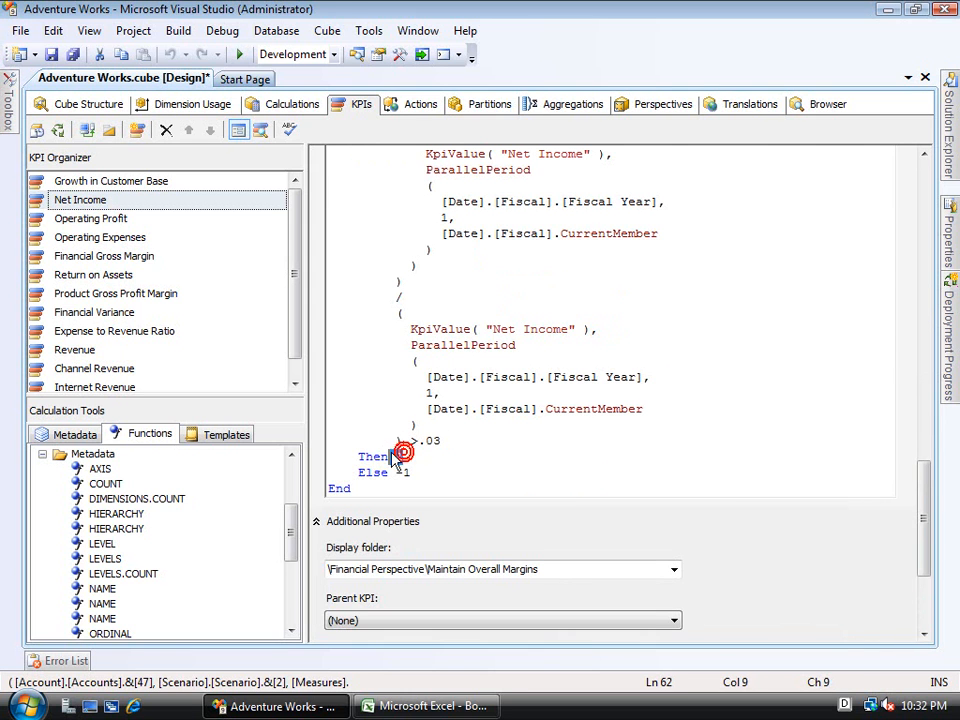
{"action": "left_click", "coordinate": [421, 473]}
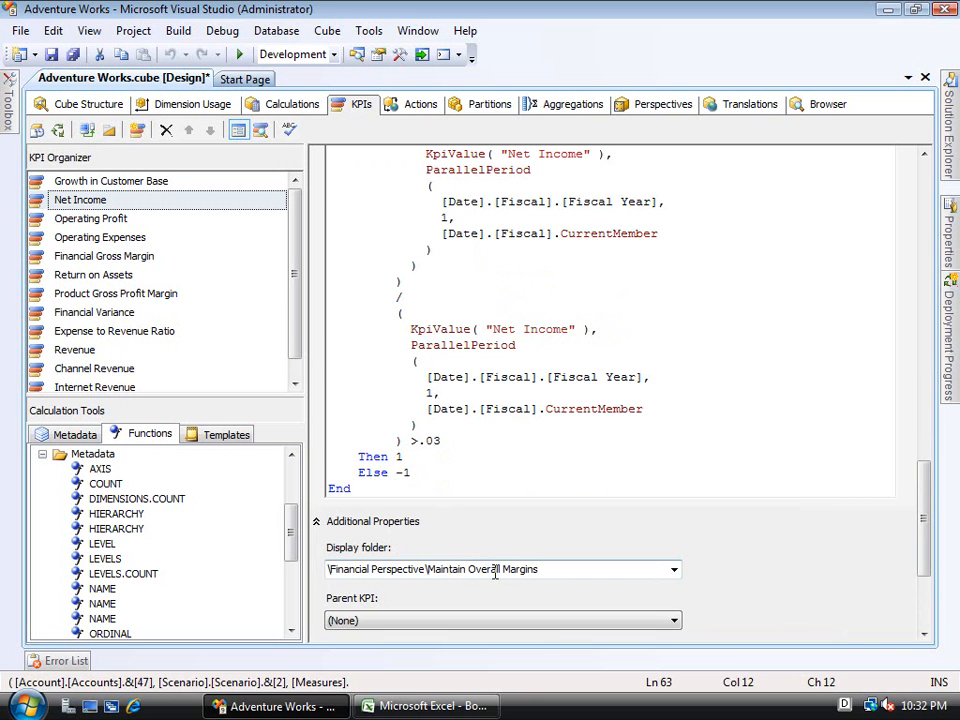
- Select the Net Income KPI's display folder path and review its remaining additional properties
{"action": "left_click", "coordinate": [563, 570]}
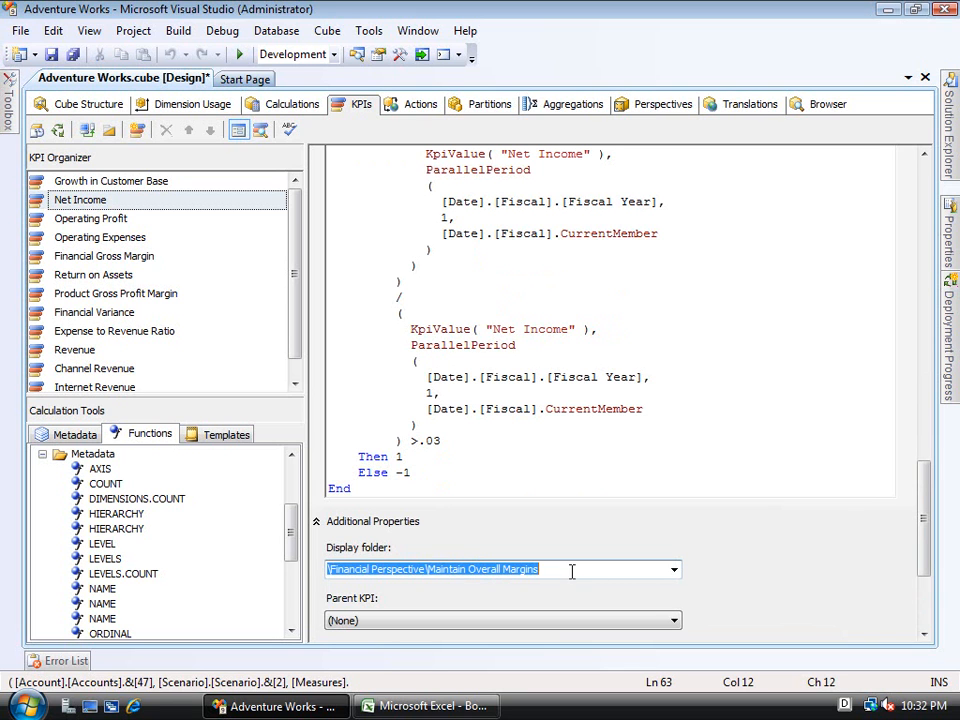
{"action": "left_click", "coordinate": [924, 634]}
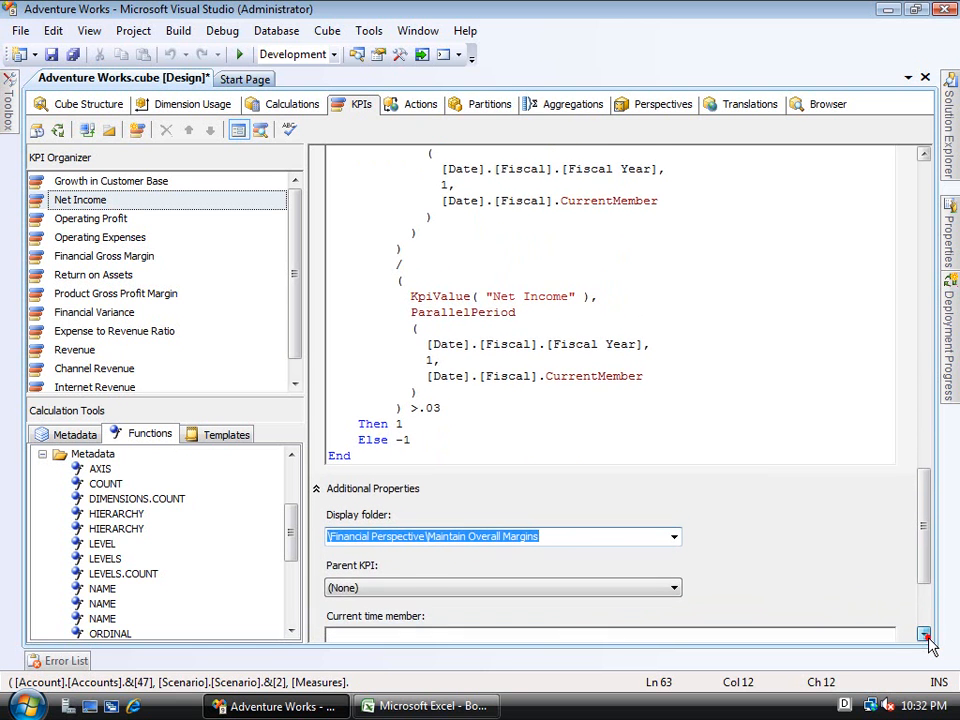
{"action": "left_click", "coordinate": [924, 634]}
{"action": "left_click", "coordinate": [924, 634]}
{"action": "left_click", "coordinate": [924, 634]}
{"action": "left_click", "coordinate": [924, 634]}
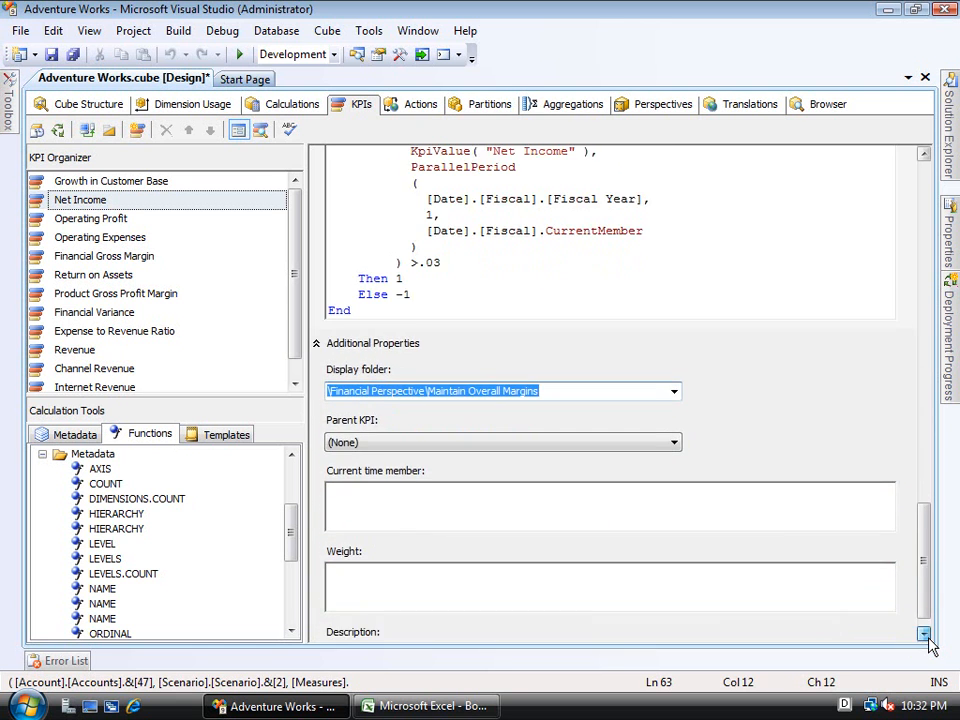
- Show the KPI browser view and highlight the Maintain Overall Margins folder name above Net Income
{"action": "left_click", "coordinate": [924, 634]}
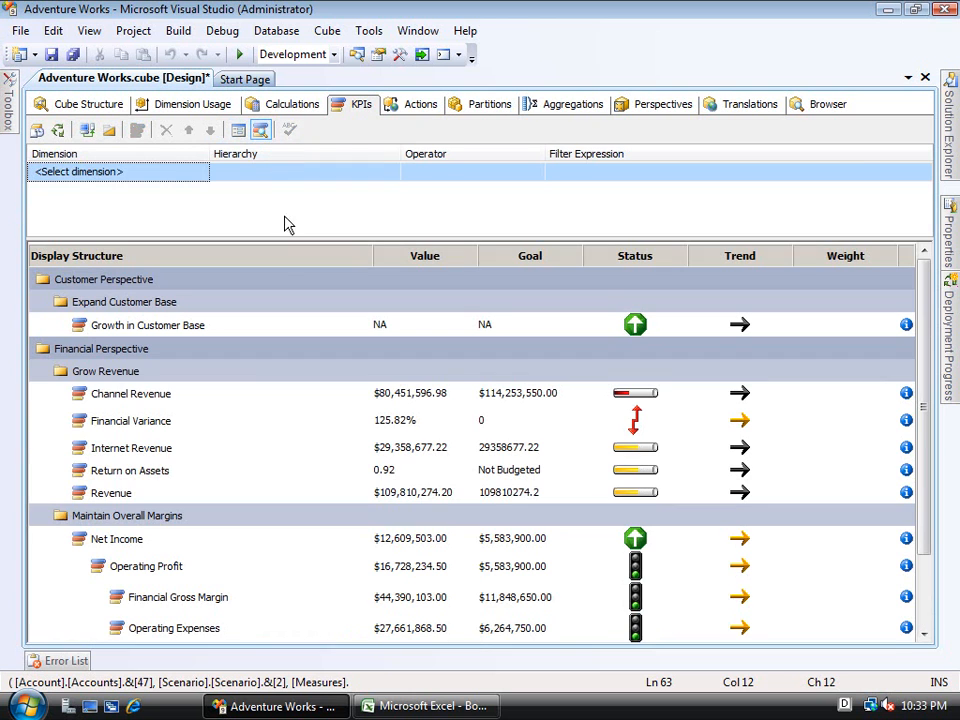
{"action": "left_click", "coordinate": [140, 541]}
{"action": "double_click", "coordinate": [168, 515]}
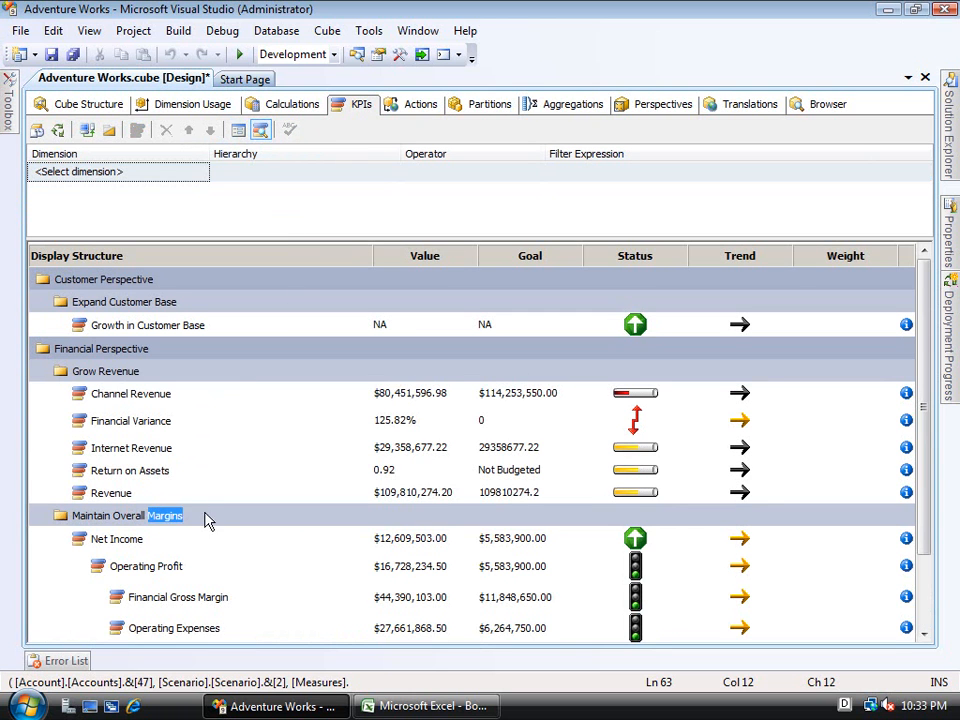
- Return to the KPI form view and open the Operating Profit KPI's definition
{"action": "left_click", "coordinate": [173, 105]}
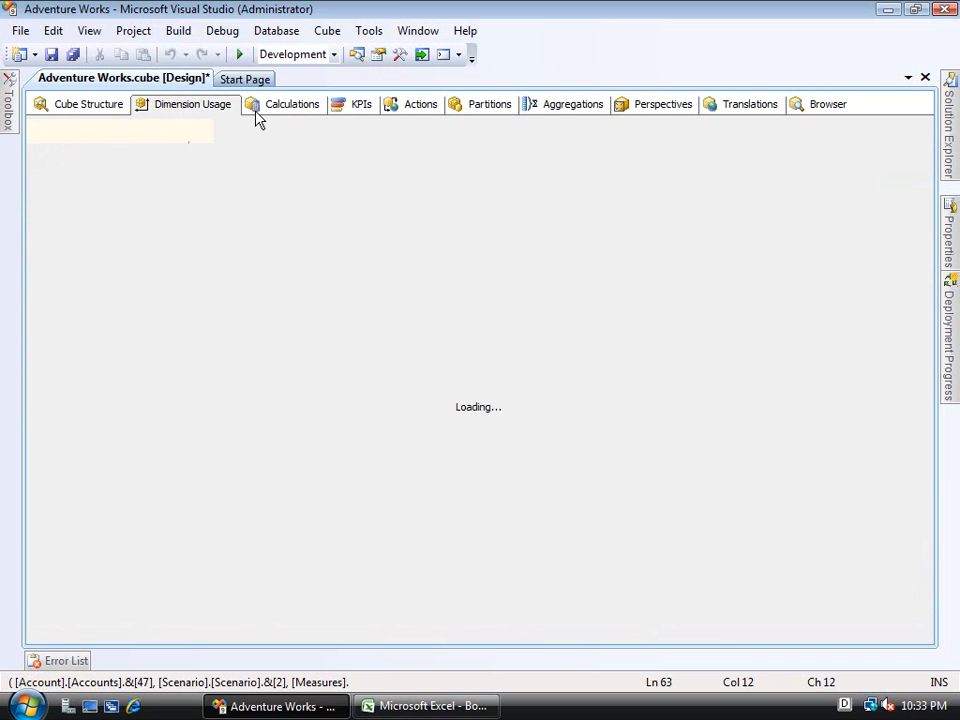
{"action": "left_click", "coordinate": [352, 106]}
{"action": "left_click", "coordinate": [239, 131]}
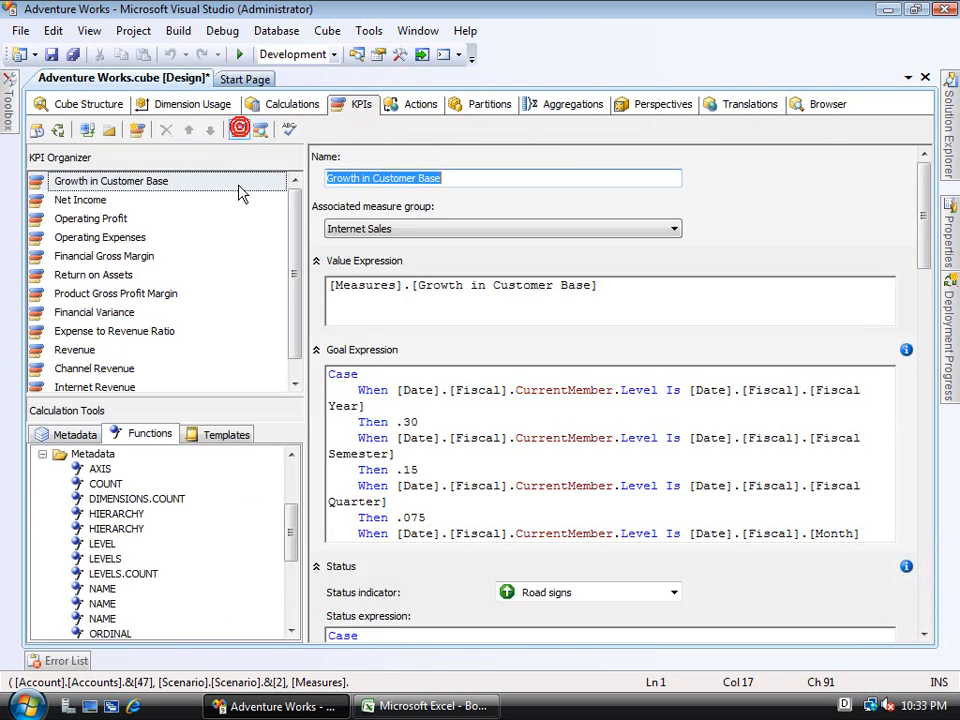
{"action": "left_click", "coordinate": [88, 218]}
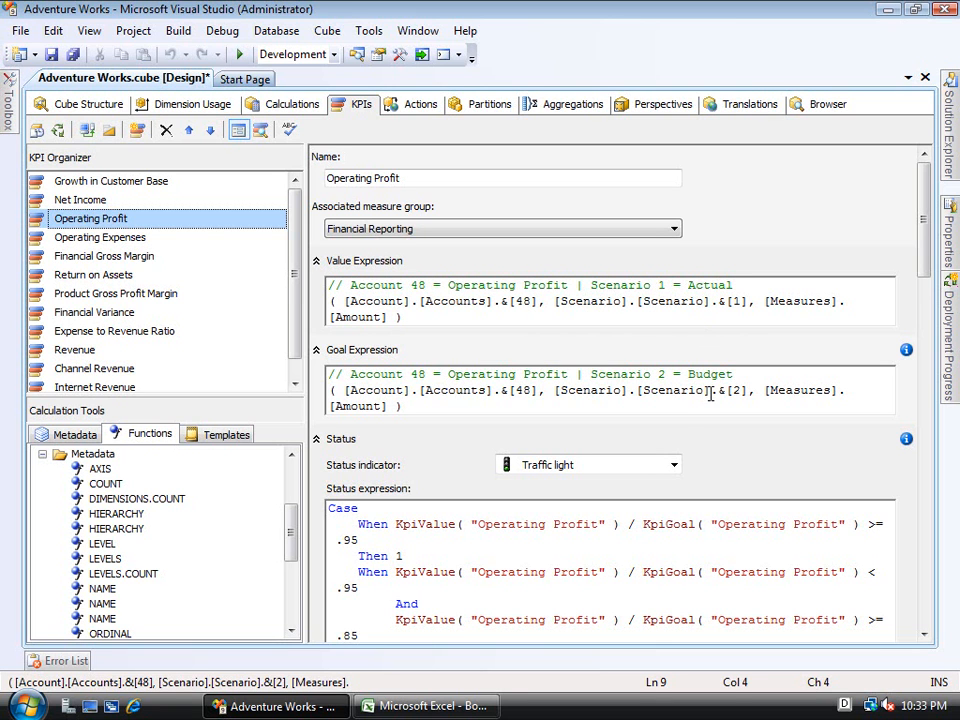
- View the available status indicators for Operating Profit, keeping Traffic light selected
{"action": "left_click_drag", "start_coordinate": [917, 257], "coordinate": [927, 308]}
{"action": "left_click", "coordinate": [674, 270]}
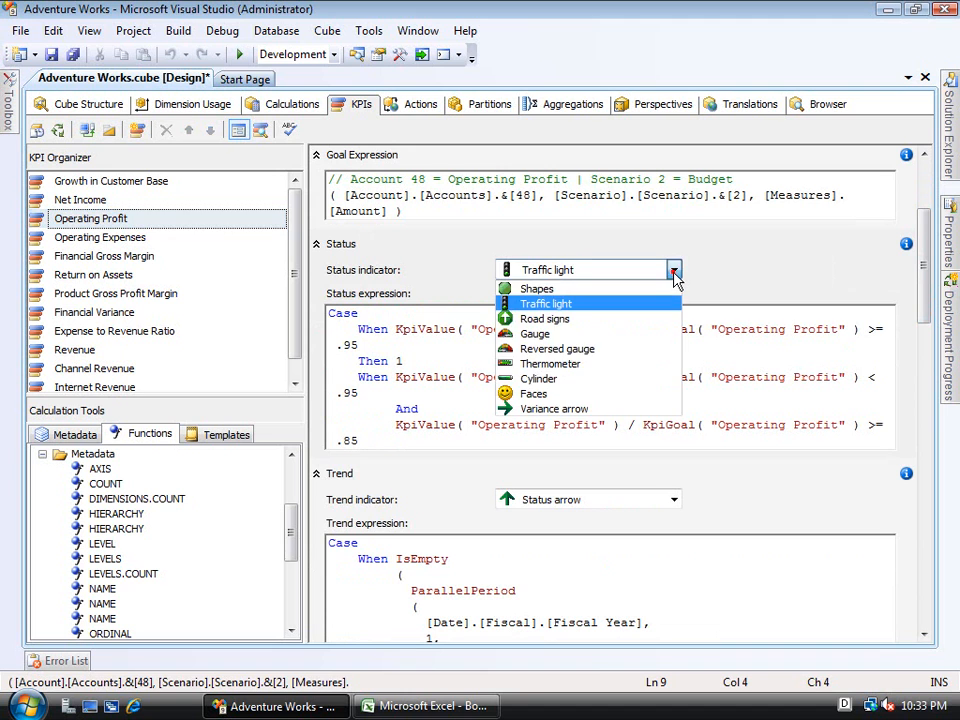
{"action": "left_click", "coordinate": [674, 270]}
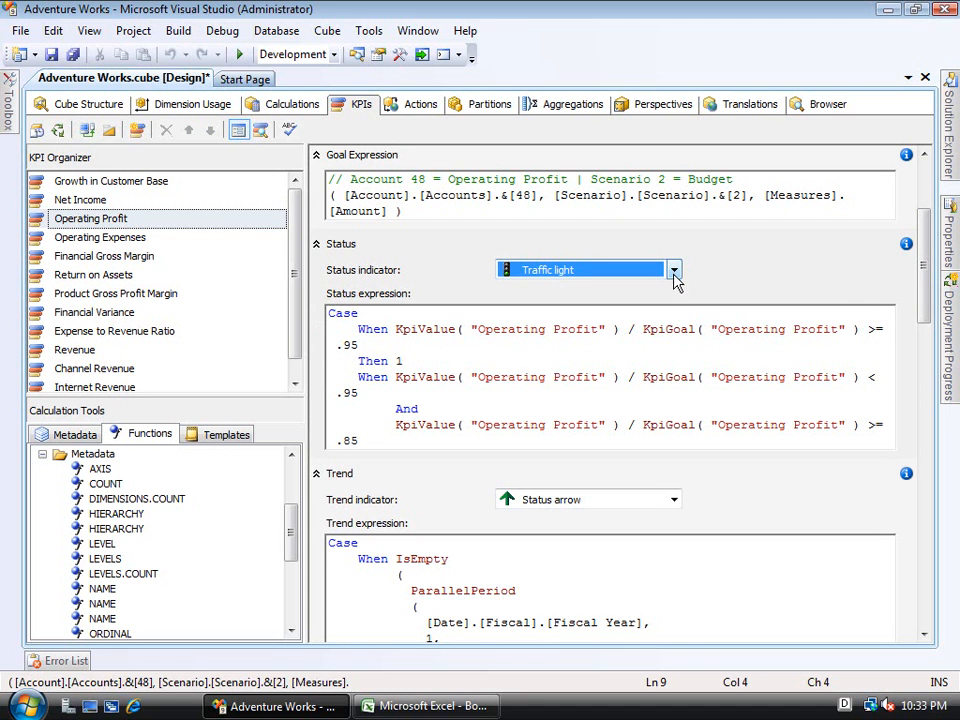
- Read the Operating Profit status expression from the first .95 threshold and Then 1 result through to its End line
{"action": "left_click", "coordinate": [361, 345]}
{"action": "left_click_drag", "start_coordinate": [343, 345], "coordinate": [352, 345]}
{"action": "left_click", "coordinate": [396, 361]}
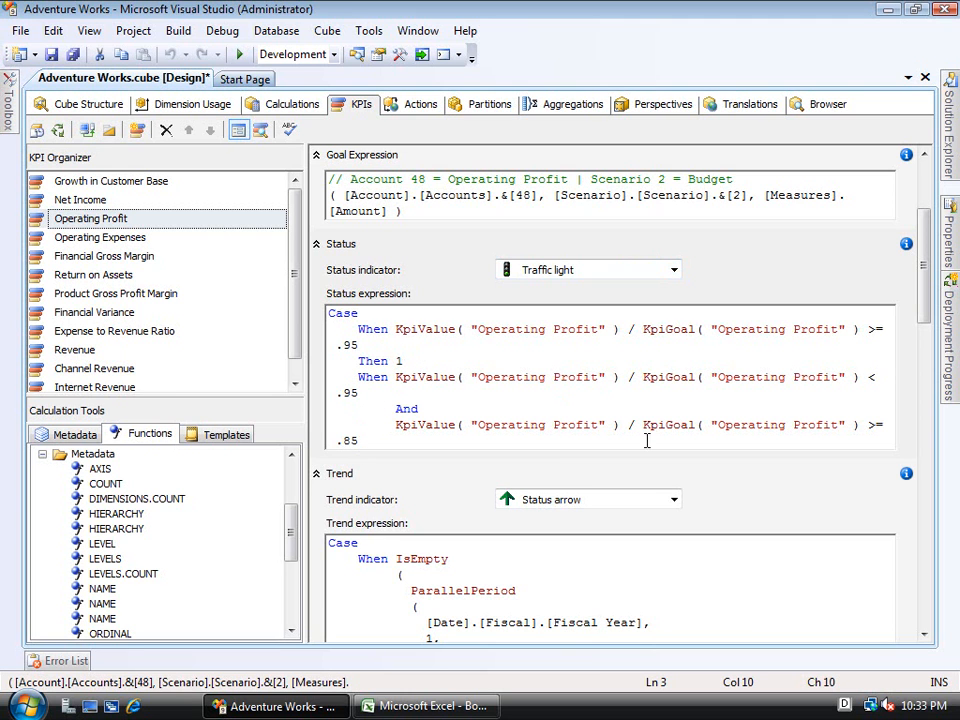
{"action": "left_click", "coordinate": [843, 377]}
{"action": "key", "text": "Down"}
{"action": "key", "text": "Down"}
{"action": "key", "text": "Down"}
{"action": "key", "text": "Down"}
{"action": "key", "text": "Down"}
{"action": "key", "text": "Down"}
{"action": "key", "text": "Down"}
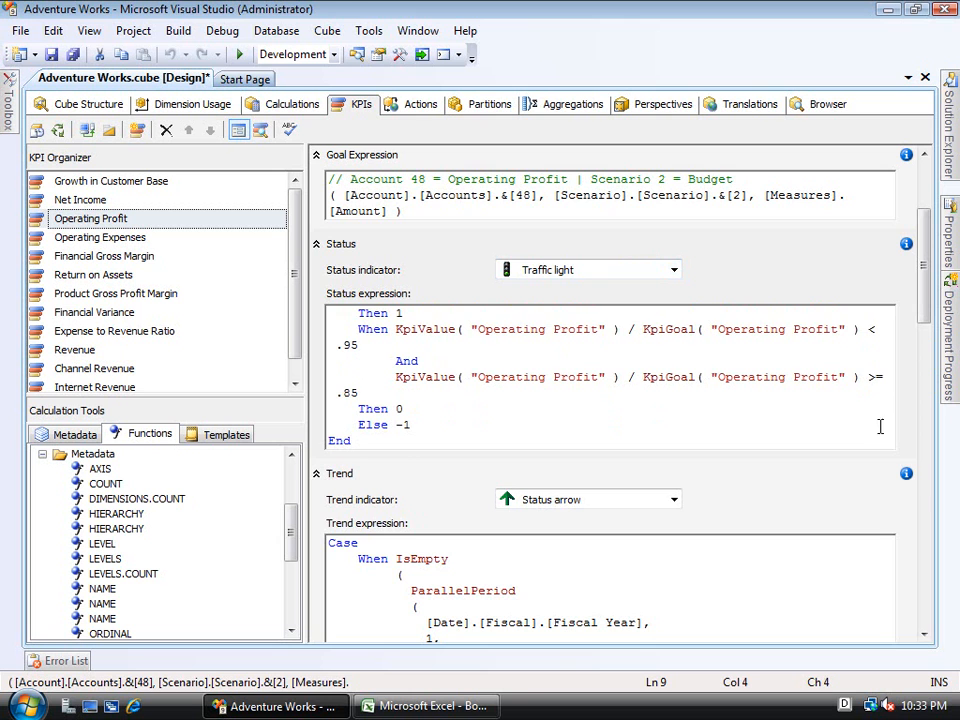
- Read through the Operating Profit trend expression down to the additional properties
{"action": "scroll", "coordinate": [926, 490], "scroll_direction": "down", "scroll_amount": 10}
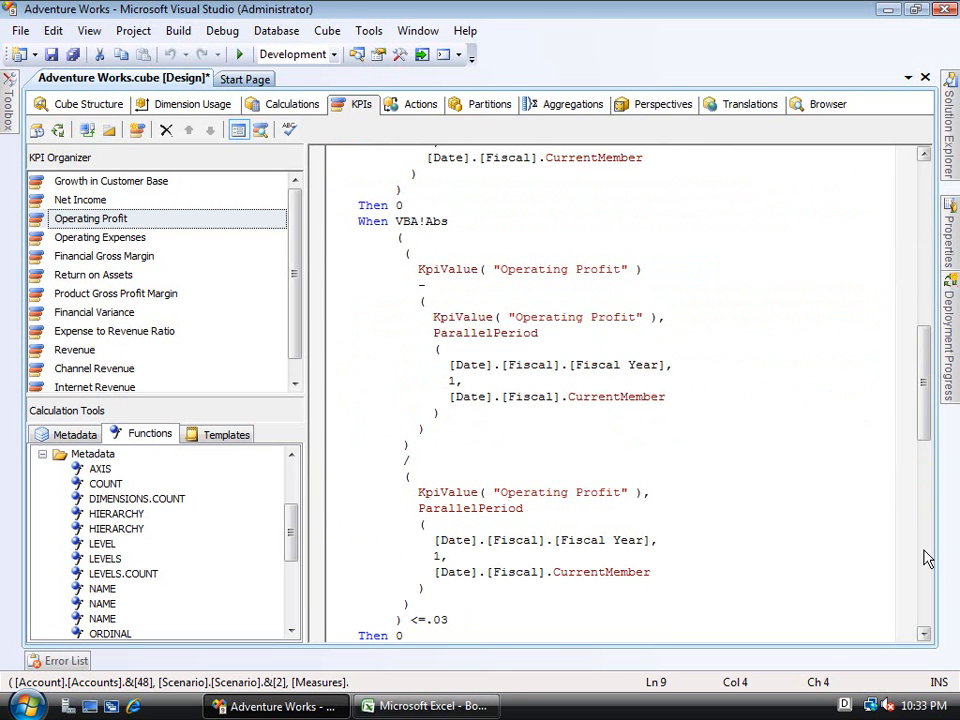
{"action": "scroll", "coordinate": [926, 557], "scroll_direction": "down", "scroll_amount": 3}
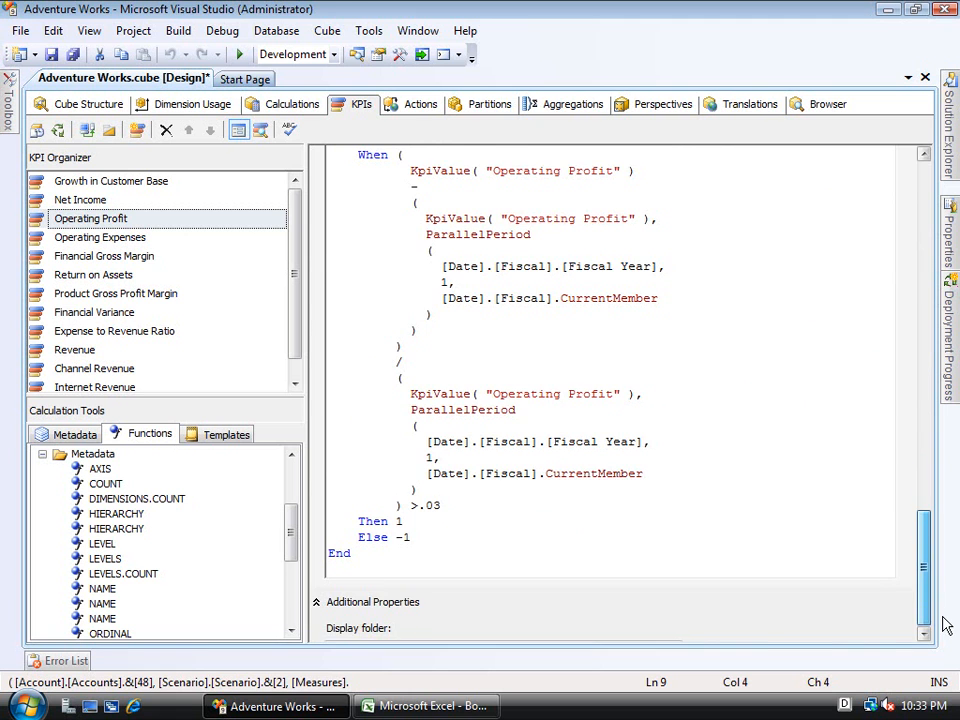
{"action": "scroll", "coordinate": [940, 620], "scroll_direction": "down", "scroll_amount": 5}
- View the Parent KPI choices for Operating Profit, keep Net Income selected, and inspect the field's warning marker
{"action": "mouse_move", "coordinate": [676, 415]}
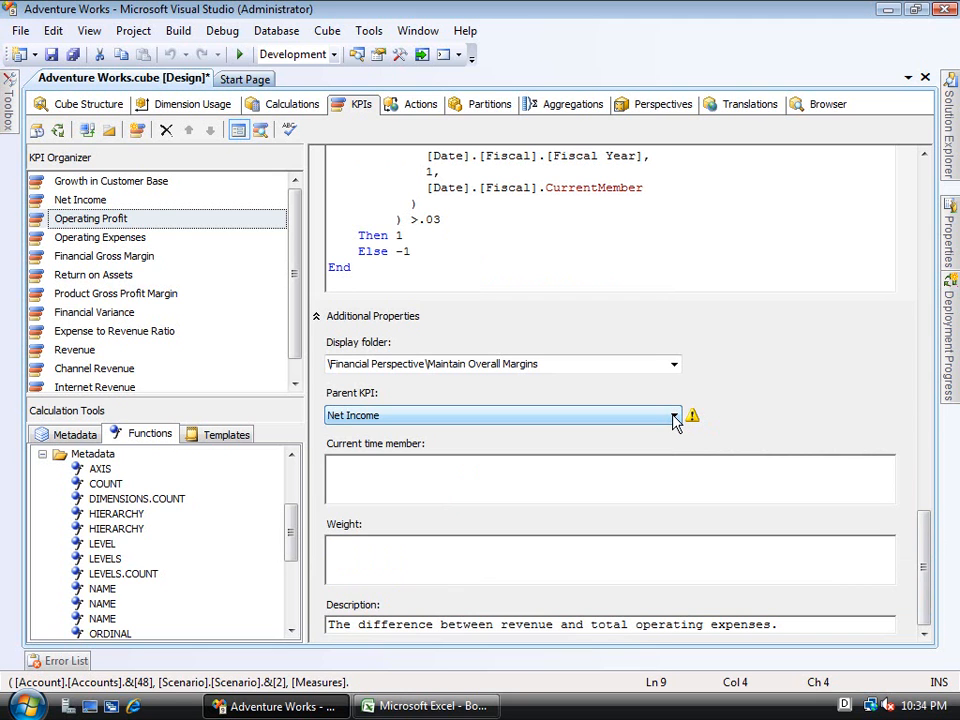
{"action": "left_click", "coordinate": [675, 418]}
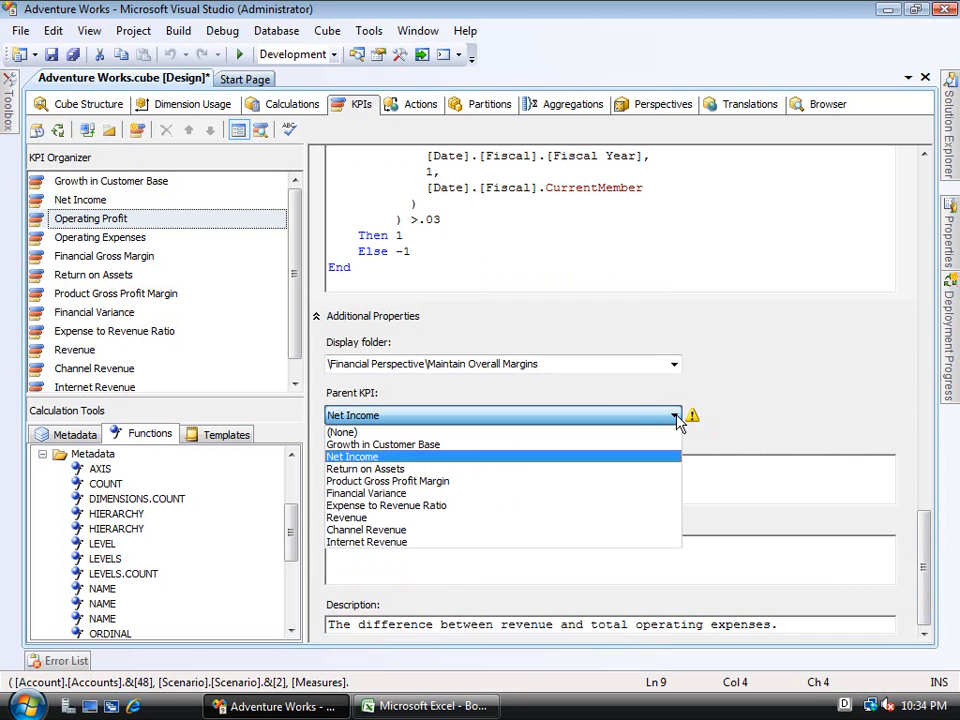
{"action": "left_click", "coordinate": [735, 422]}
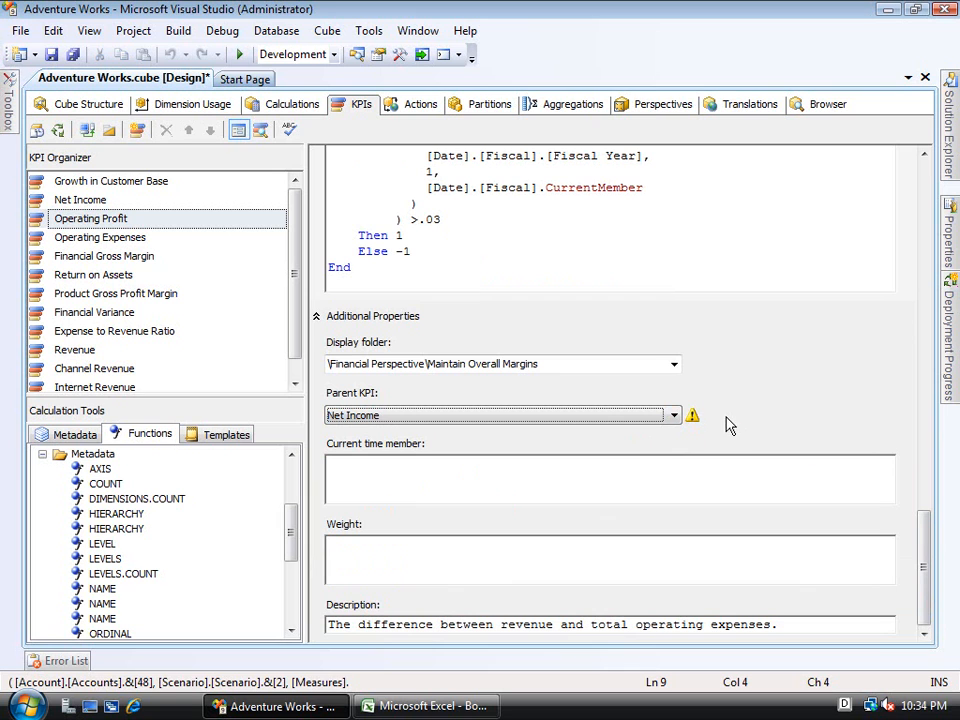
{"action": "mouse_move", "coordinate": [697, 428]}
- Review the Operating Expenses KPI's definition down to its Parent KPI, and return to the KPI browser view
{"action": "left_click", "coordinate": [120, 237]}
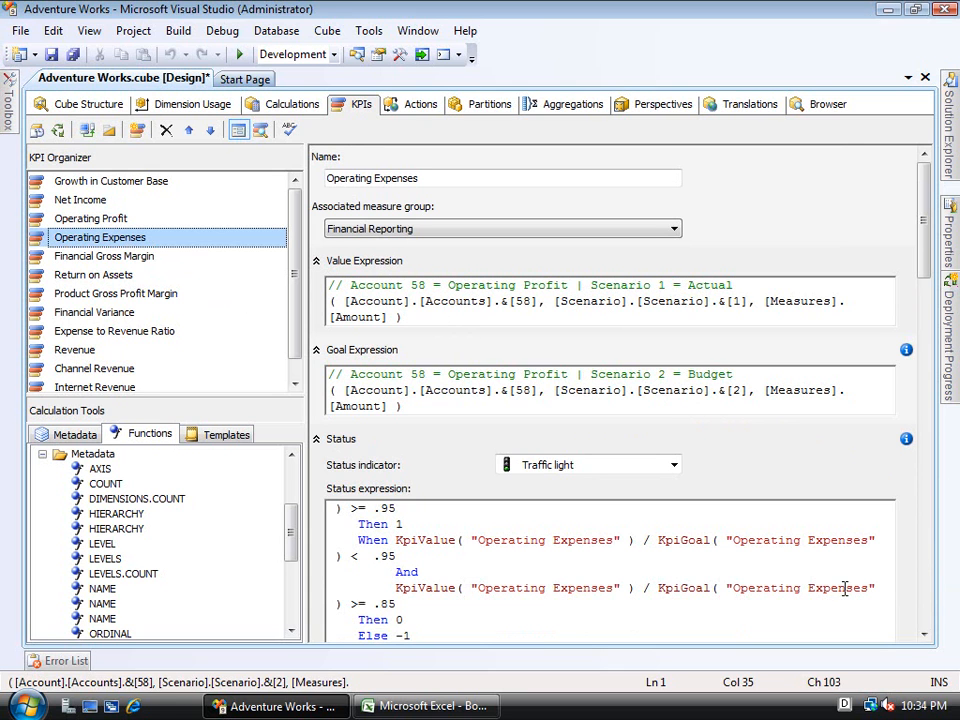
{"action": "left_click", "coordinate": [928, 592]}
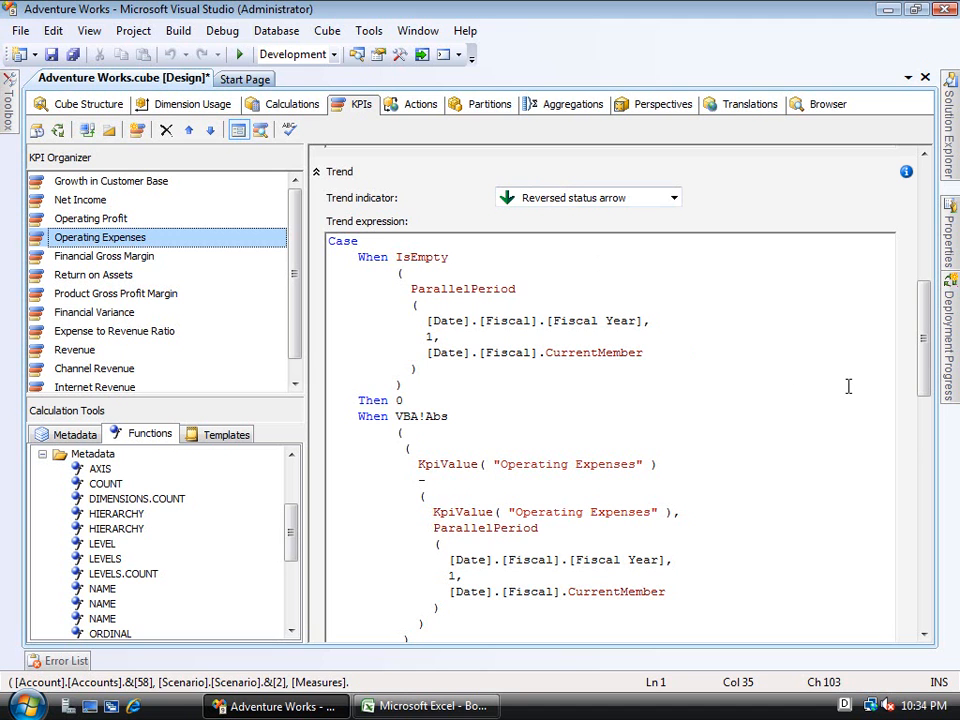
{"action": "left_click", "coordinate": [926, 442]}
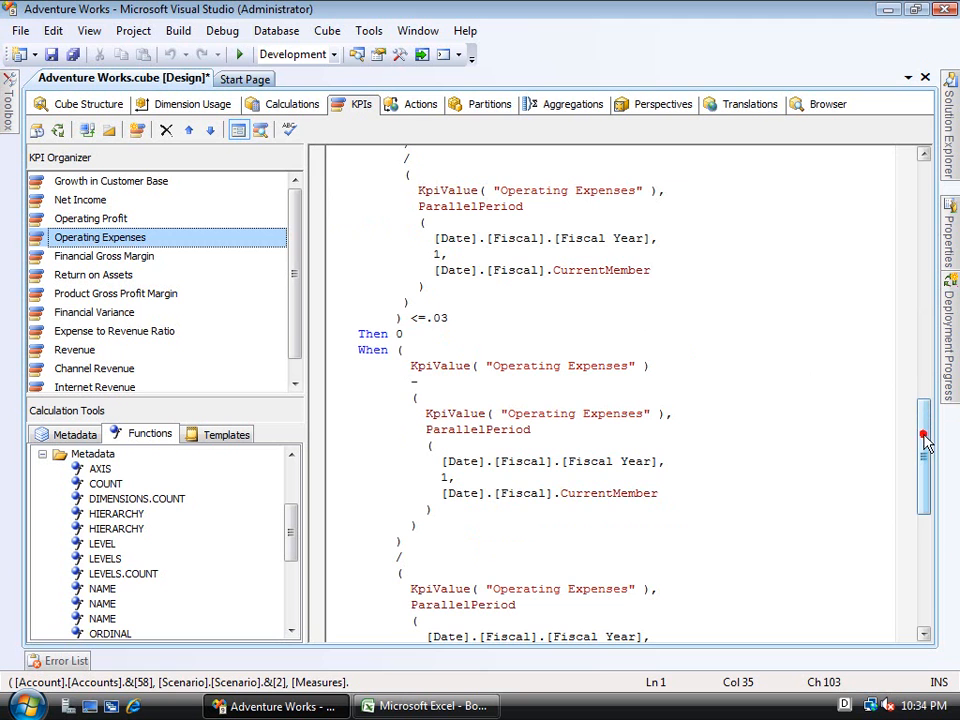
{"action": "left_click_drag", "start_coordinate": [926, 444], "coordinate": [926, 492]}
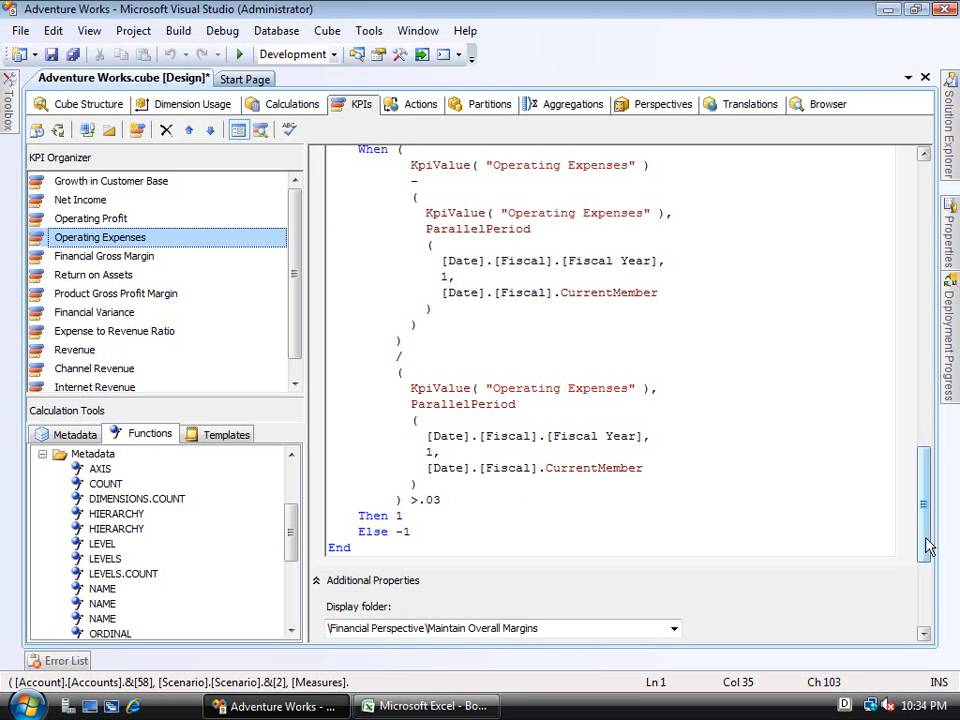
{"action": "left_click_drag", "start_coordinate": [926, 546], "coordinate": [926, 596]}
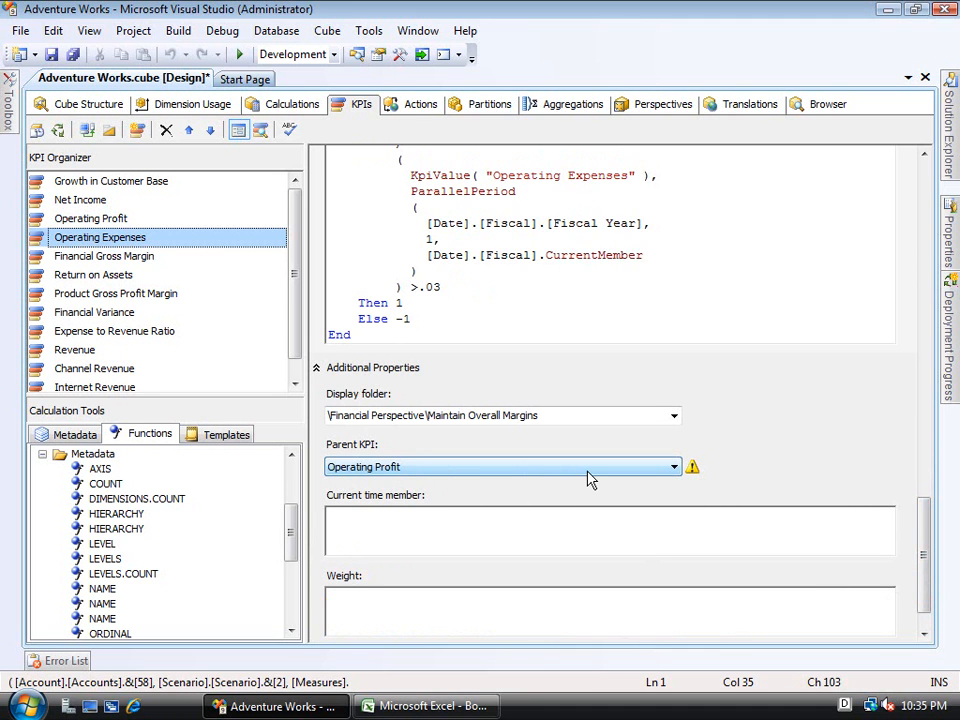
{"action": "left_click", "coordinate": [258, 131]}
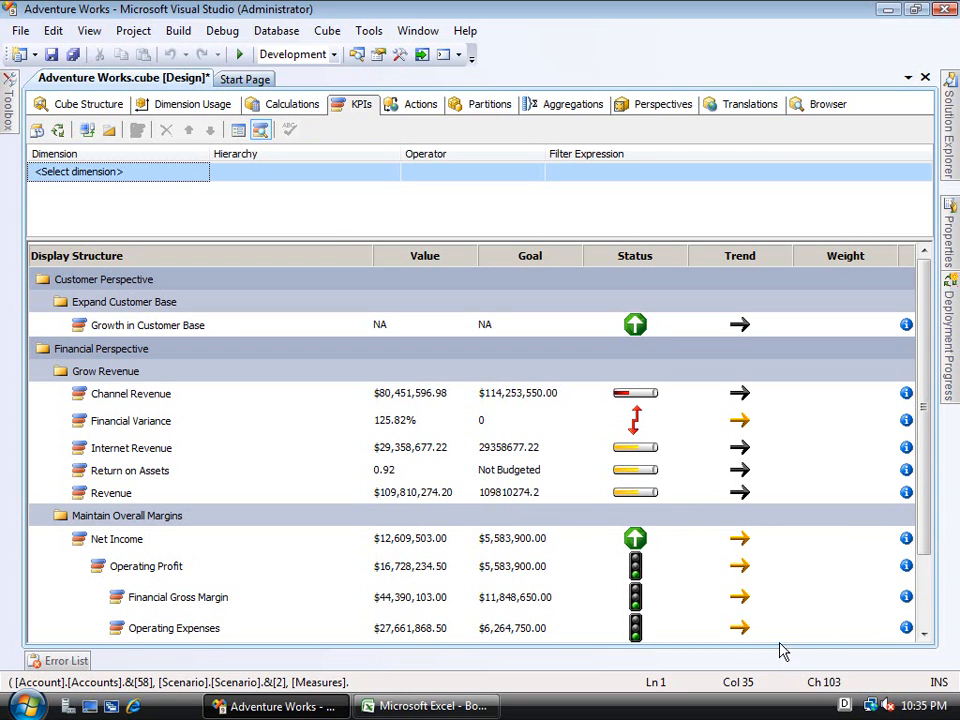
- Switch to Excel and remove the Revenue and Internet Revenue Status fields from the PivotTable
{"action": "left_click", "coordinate": [456, 706]}
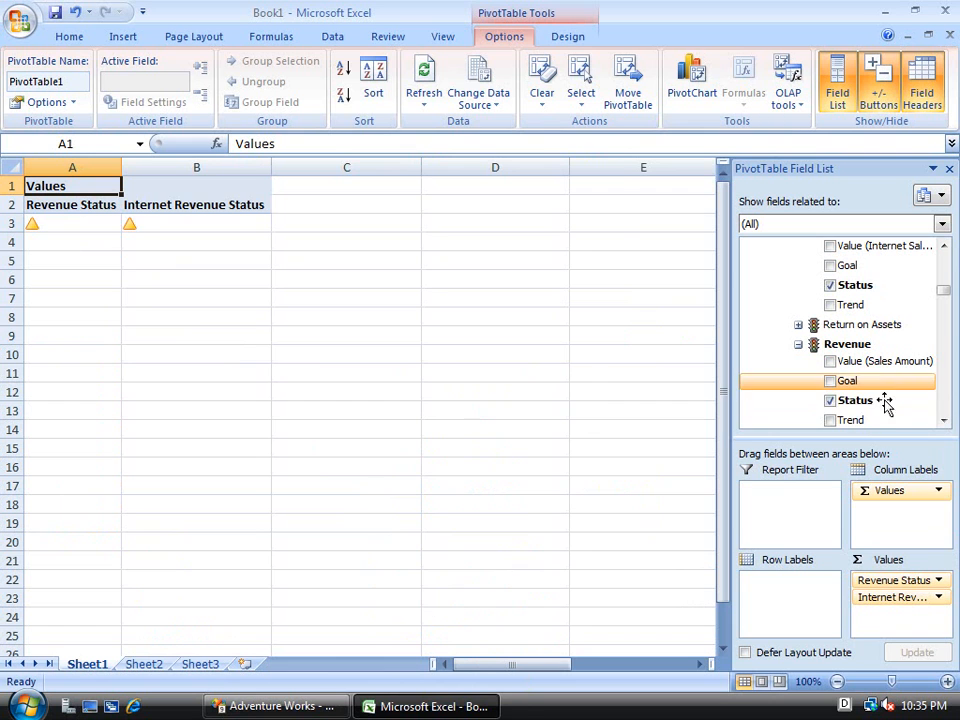
{"action": "left_click", "coordinate": [830, 400]}
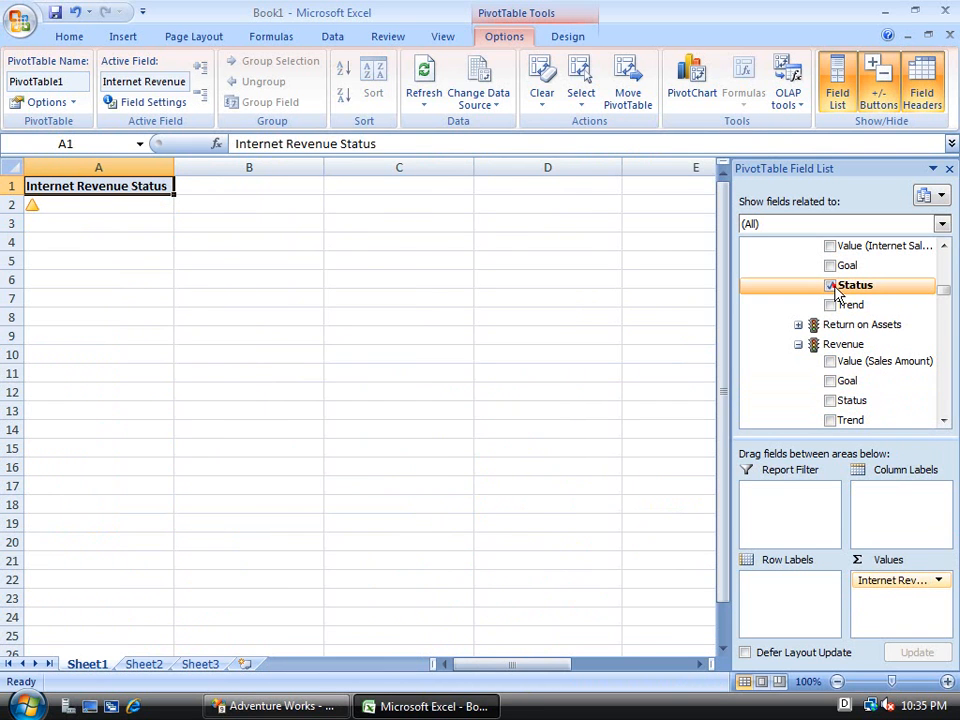
{"action": "left_click", "coordinate": [831, 286]}
- Collapse the Internet Revenue and Revenue KPIs in the Grow Revenue folder of the PivotTable field list
{"action": "left_click_drag", "start_coordinate": [945, 290], "coordinate": [945, 284]}
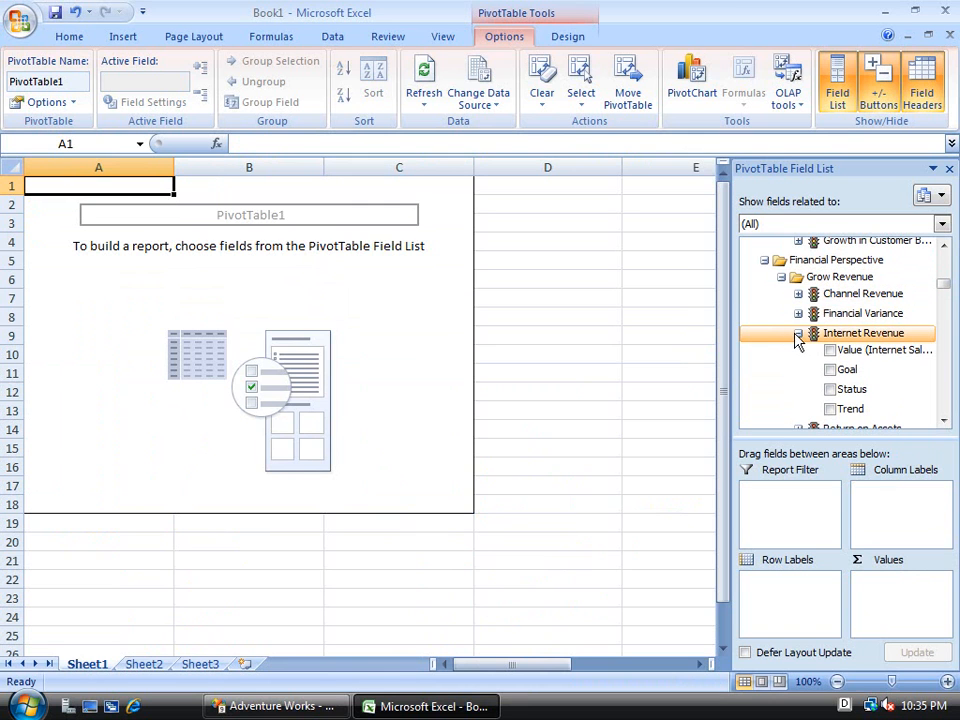
{"action": "left_click", "coordinate": [946, 263]}
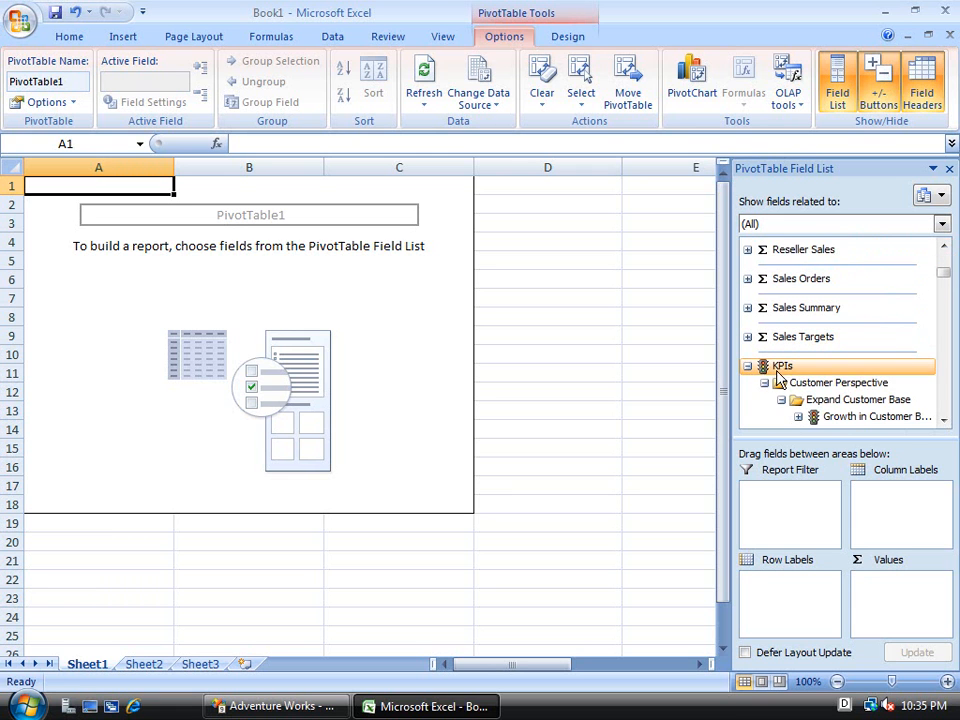
{"action": "left_click", "coordinate": [944, 420]}
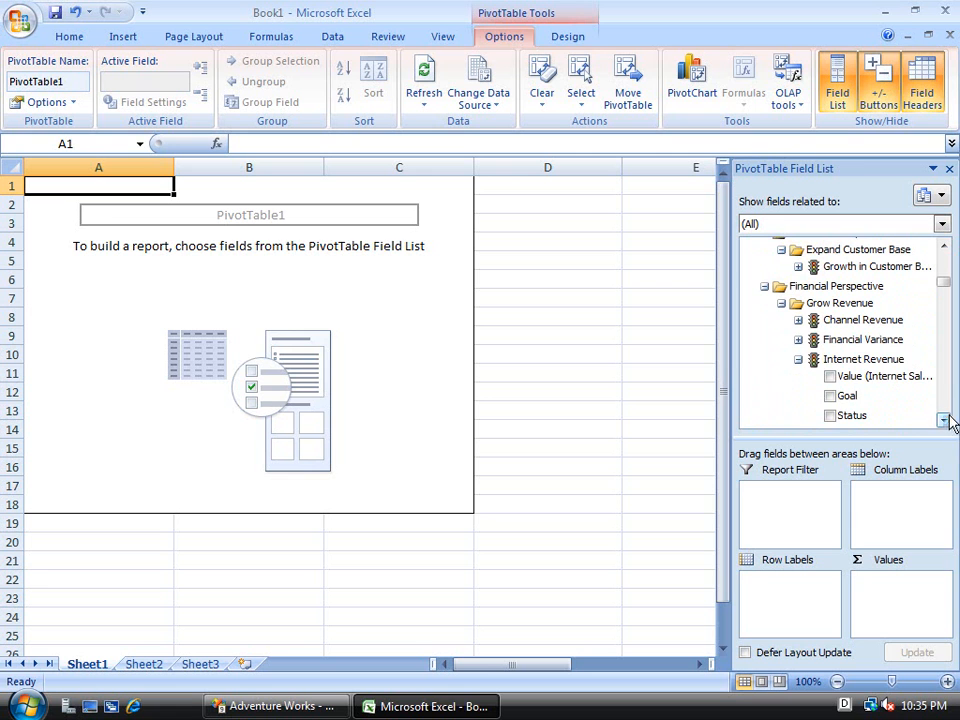
{"action": "left_click", "coordinate": [798, 359]}
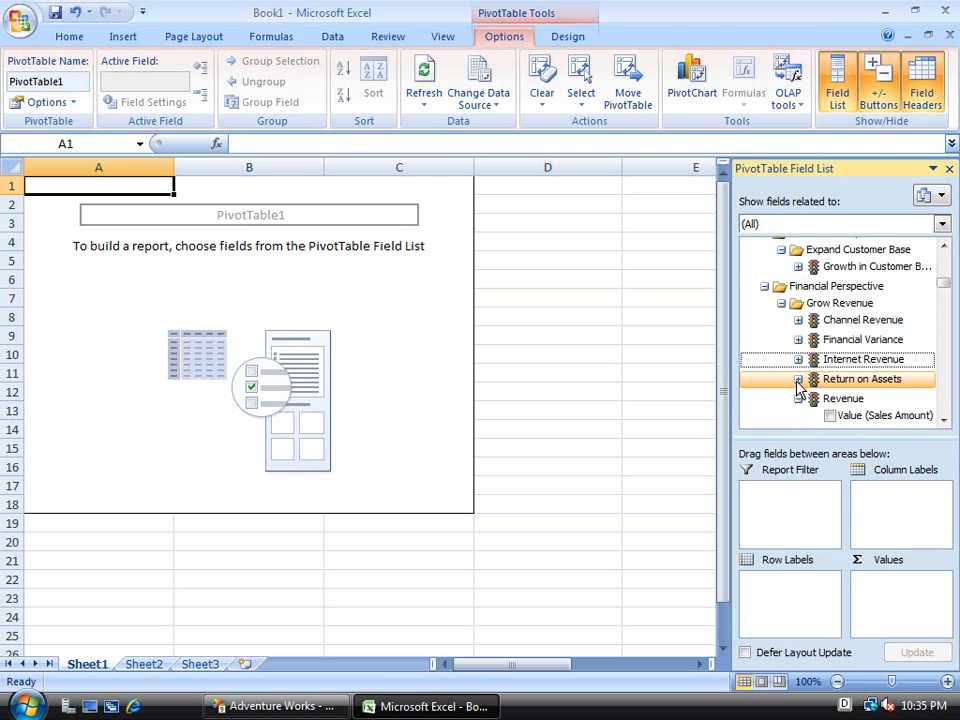
{"action": "left_click", "coordinate": [798, 398]}
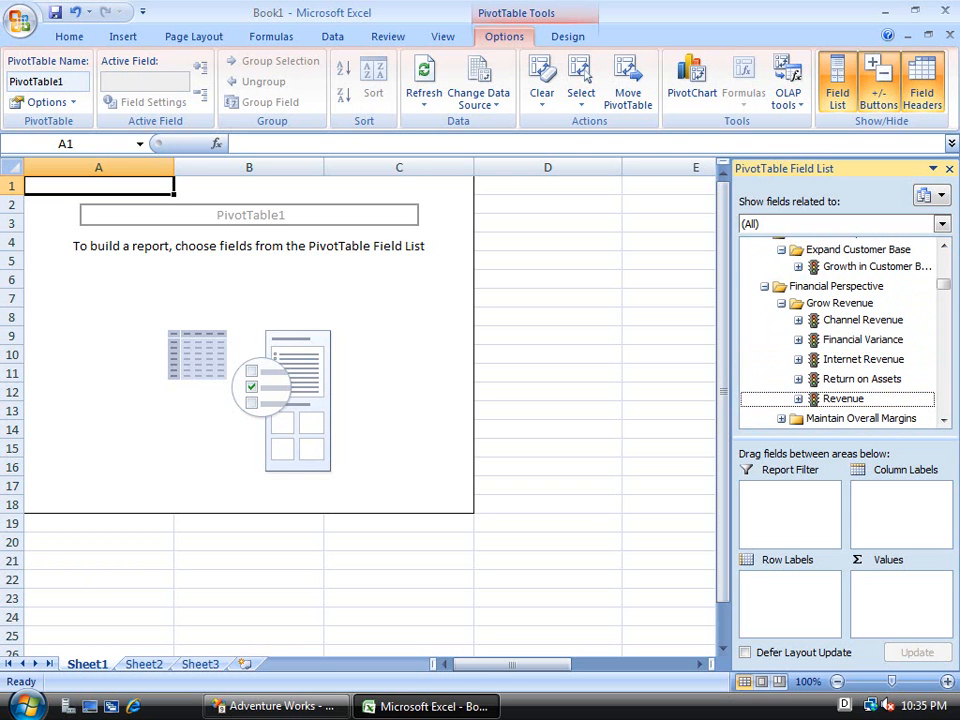
- Add the Value, Goal, Status and Trend of the Operating Expenses KPI from the Maintain Overall Margins folder to the PivotTable
{"action": "left_click", "coordinate": [951, 425]}
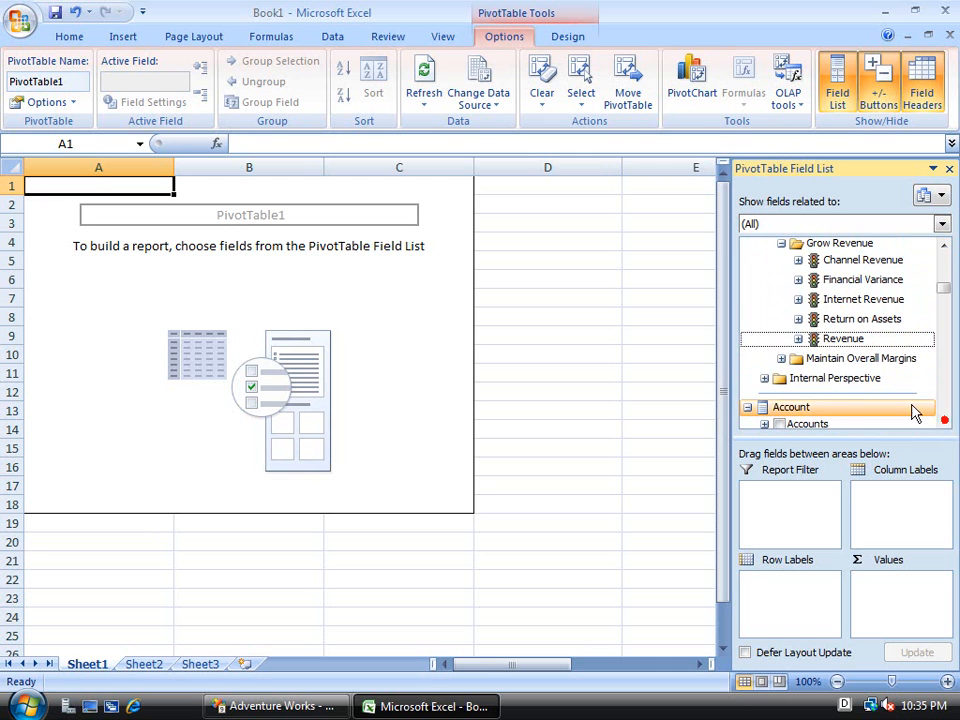
{"action": "left_click", "coordinate": [780, 360]}
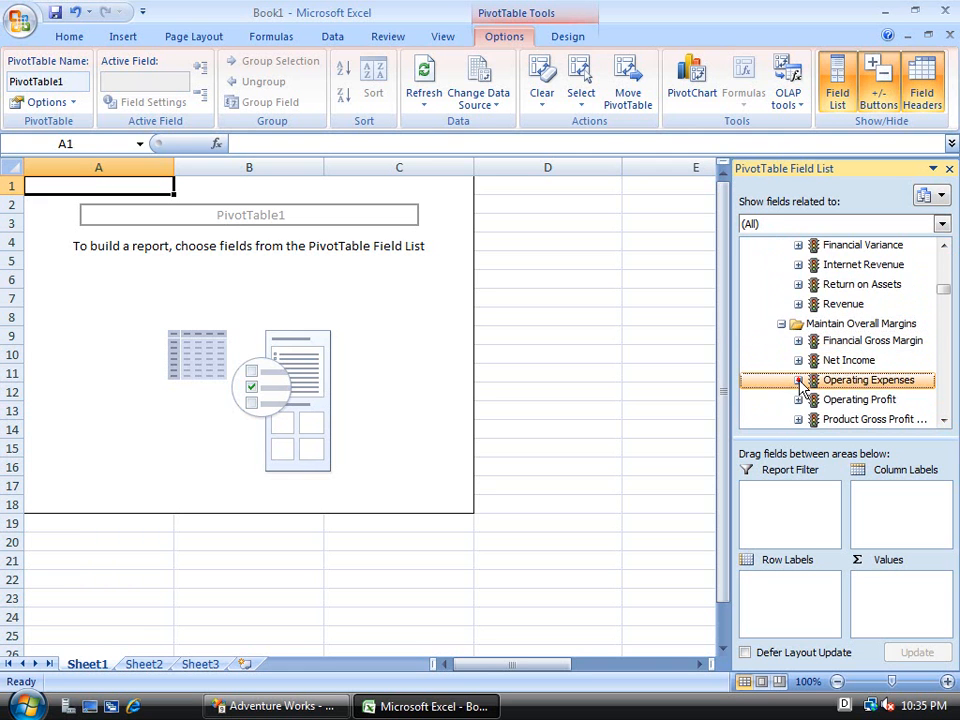
{"action": "left_click", "coordinate": [798, 380]}
{"action": "left_click", "coordinate": [944, 420]}
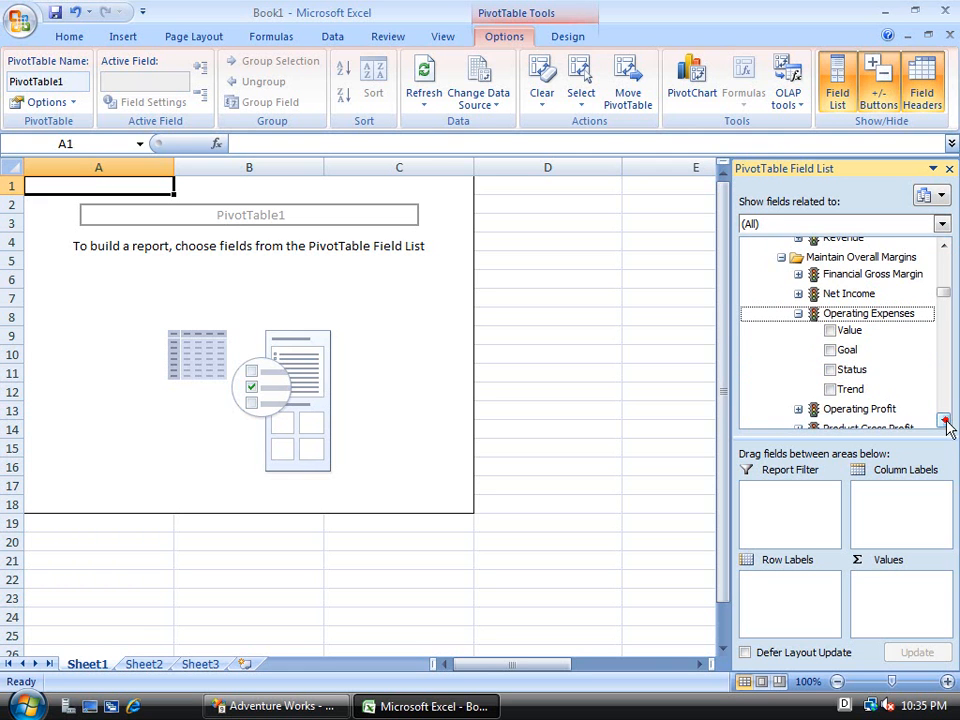
{"action": "left_click", "coordinate": [831, 331]}
{"action": "left_click", "coordinate": [829, 353]}
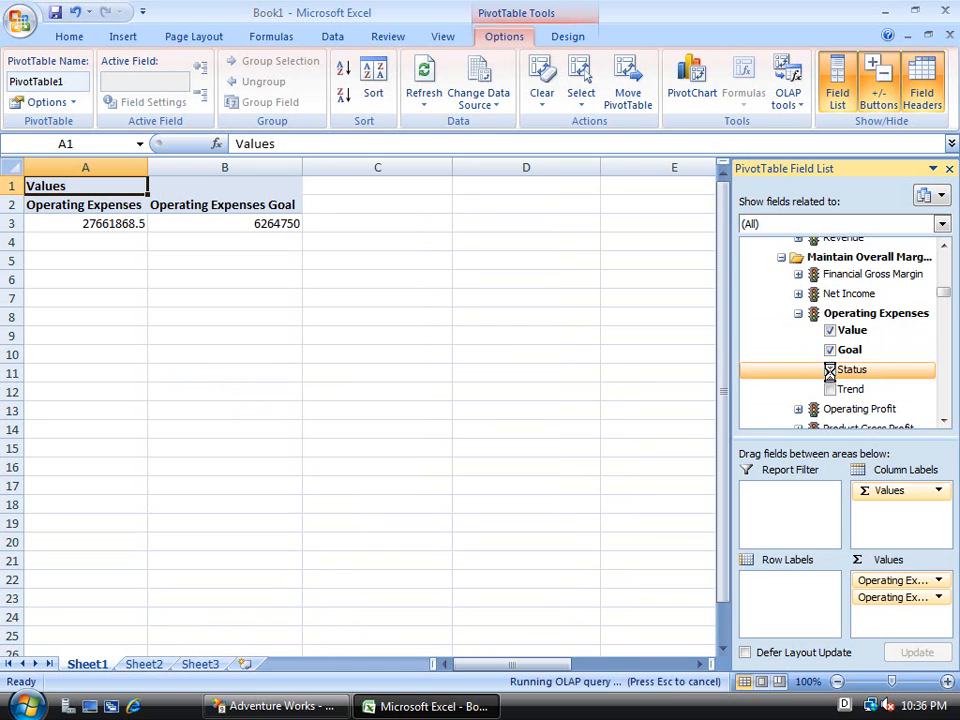
{"action": "left_click", "coordinate": [831, 371]}
{"action": "left_click", "coordinate": [829, 390]}
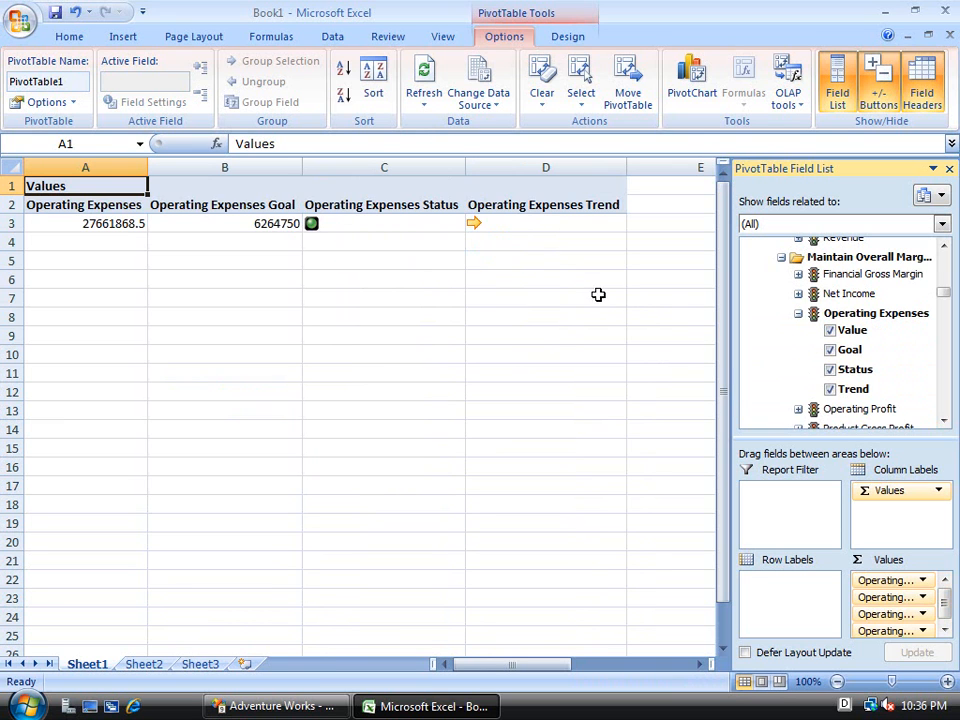
- Add the Value, Goal, Status and Trend of the Operating Profit KPI to the PivotTable
{"action": "left_click", "coordinate": [945, 421]}
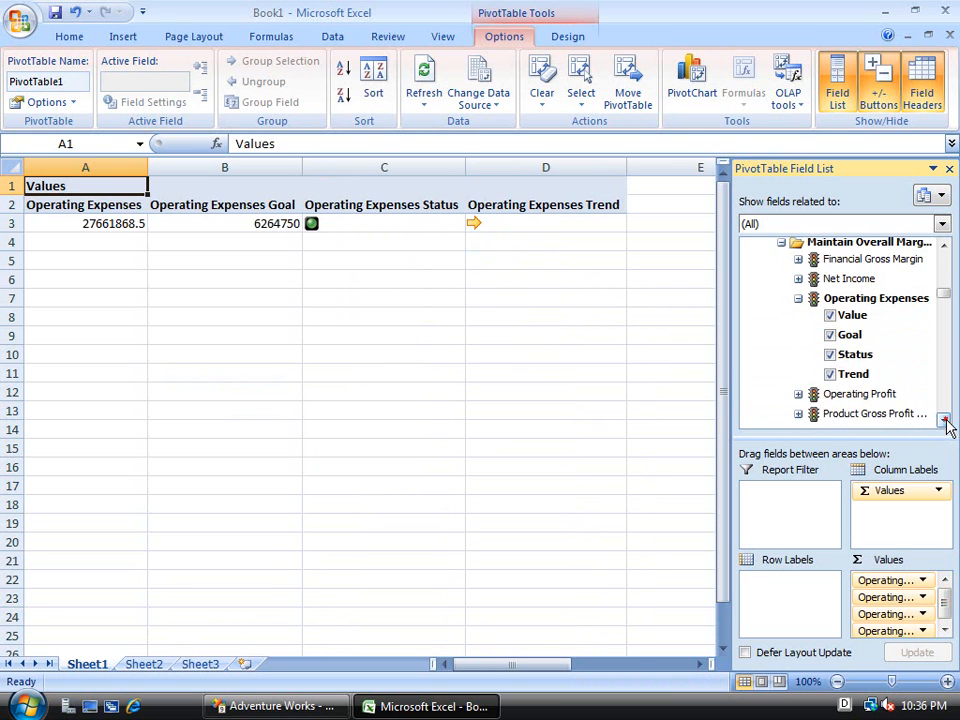
{"action": "left_click", "coordinate": [945, 421]}
{"action": "left_click", "coordinate": [798, 365]}
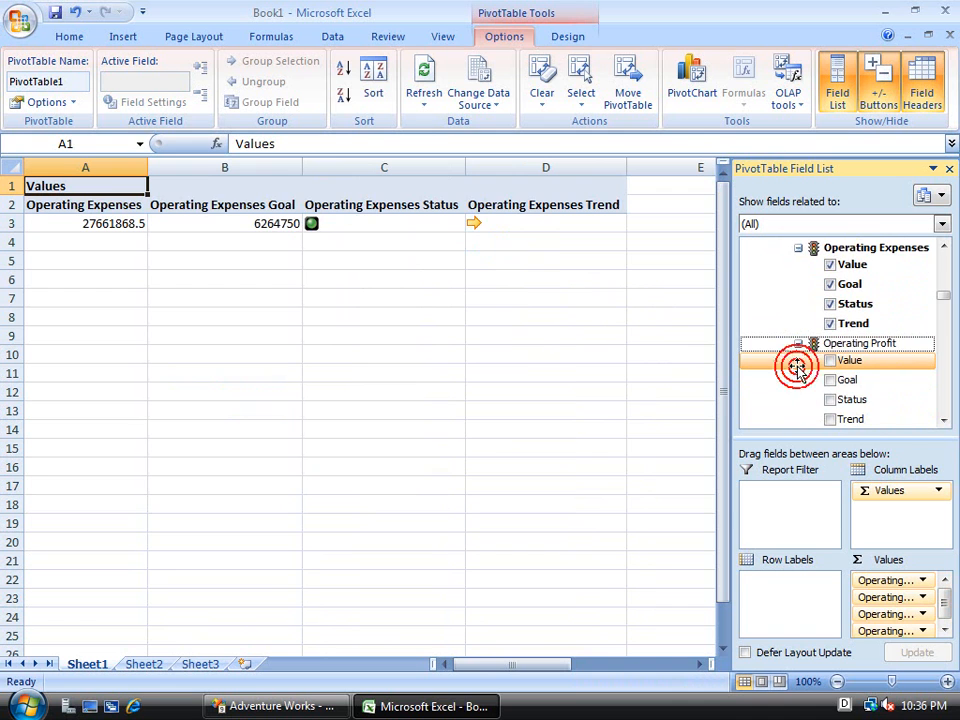
{"action": "left_click", "coordinate": [831, 362]}
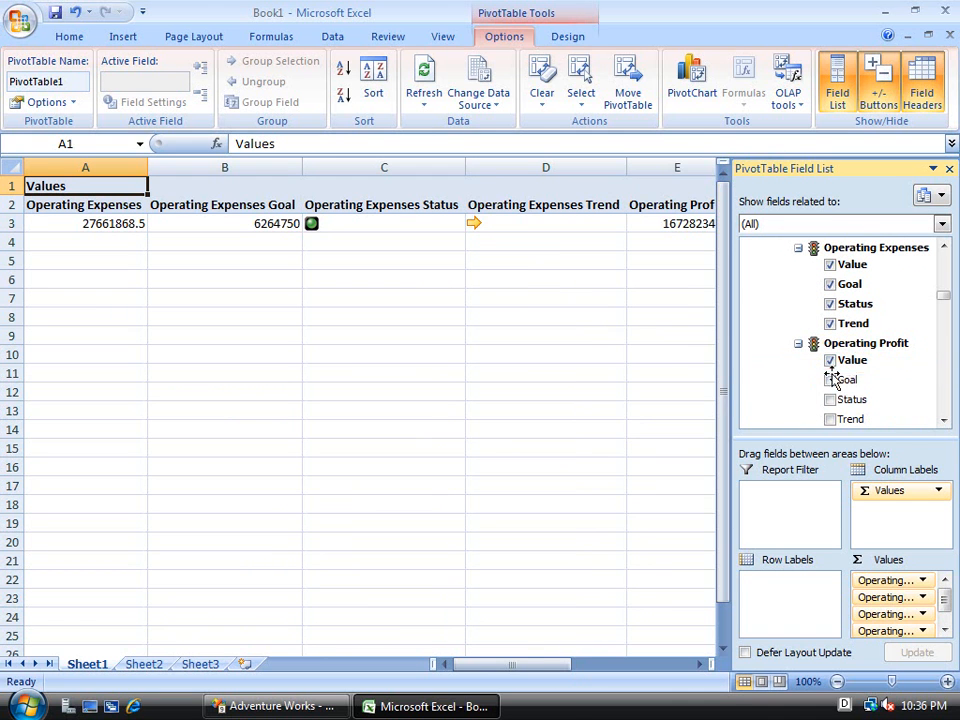
{"action": "left_click", "coordinate": [830, 381]}
{"action": "left_click", "coordinate": [830, 400]}
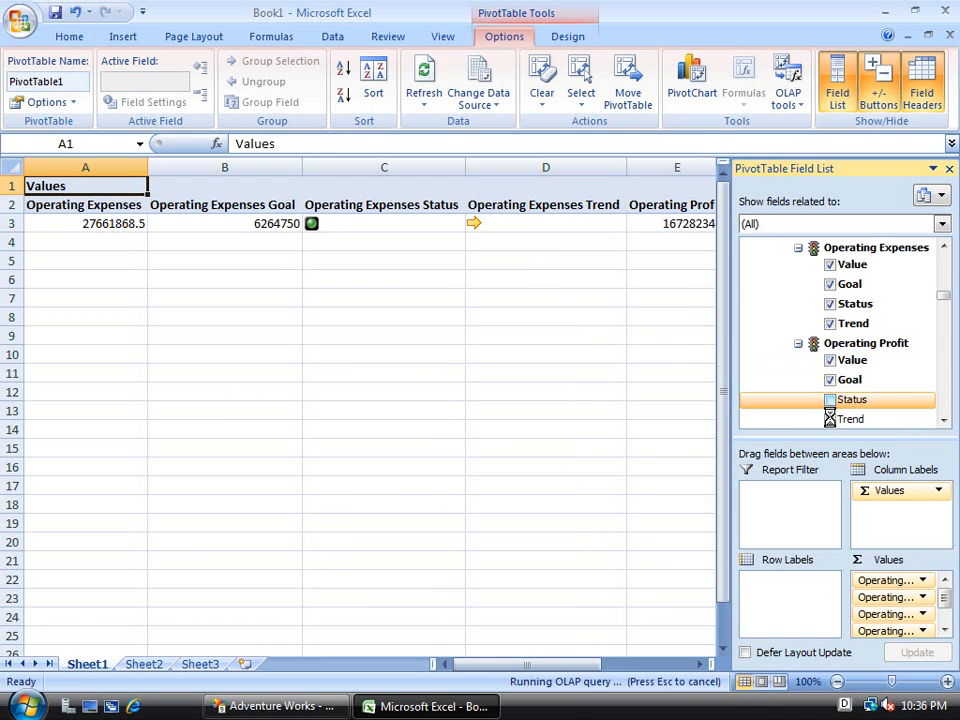
{"action": "left_click", "coordinate": [830, 419]}
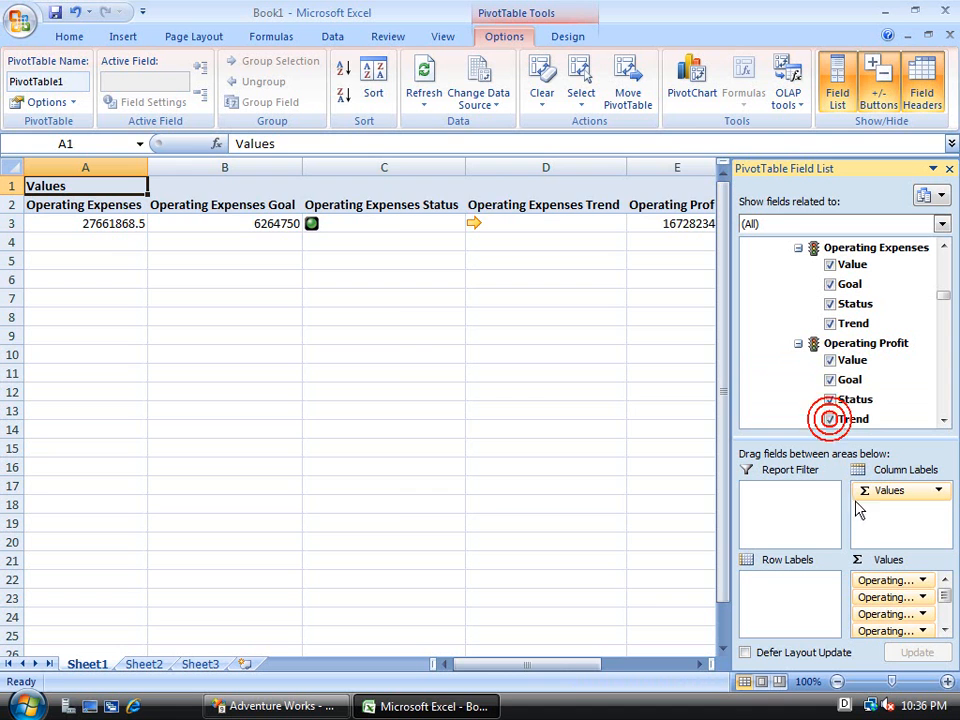
{"action": "left_click", "coordinate": [643, 668]}
{"action": "left_click_drag", "start_coordinate": [643, 664], "coordinate": [595, 662]}
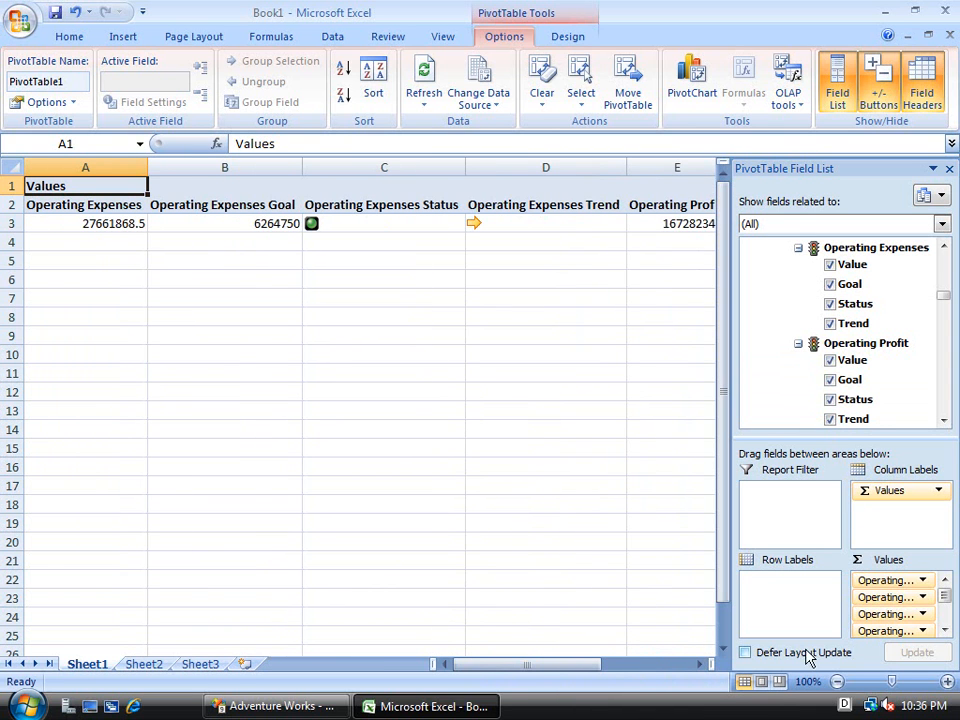
- Try to move the first Operating Expenses field from the Values area to another PivotTable area, including Row Labels
{"action": "left_click_drag", "start_coordinate": [893, 590], "coordinate": [893, 528]}
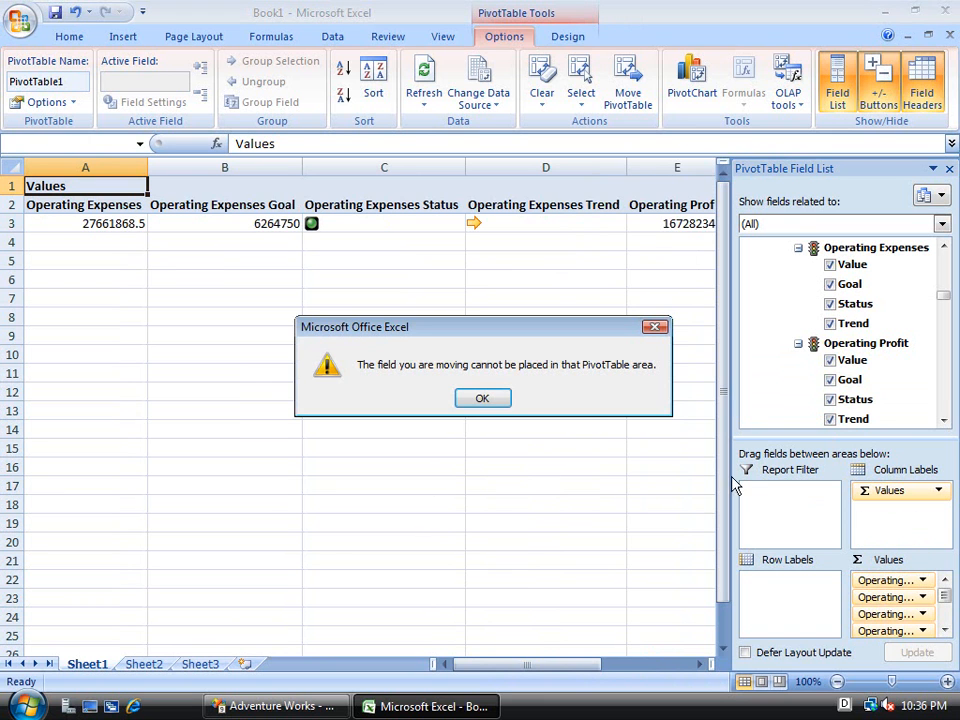
{"action": "left_click", "coordinate": [489, 397]}
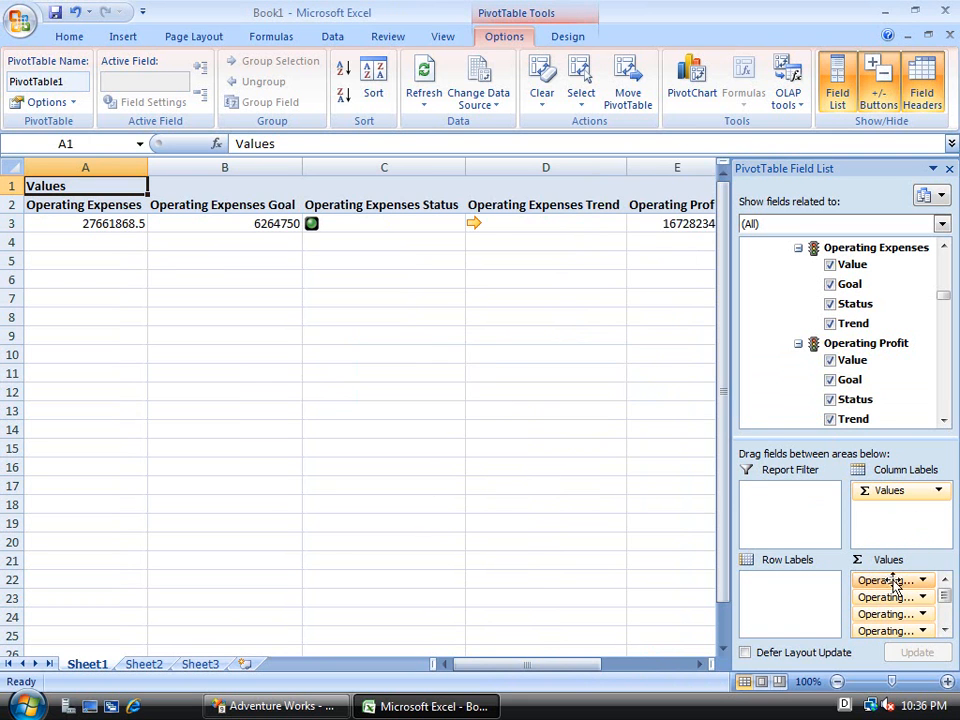
{"action": "left_click_drag", "start_coordinate": [905, 579], "coordinate": [801, 604]}
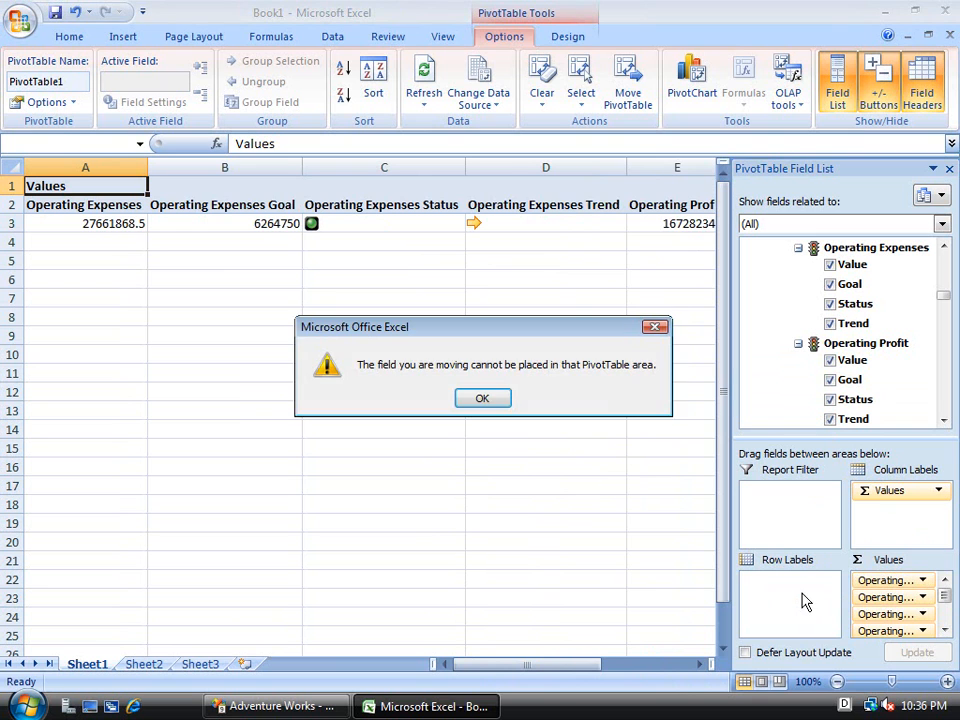
{"action": "key", "text": "Return"}
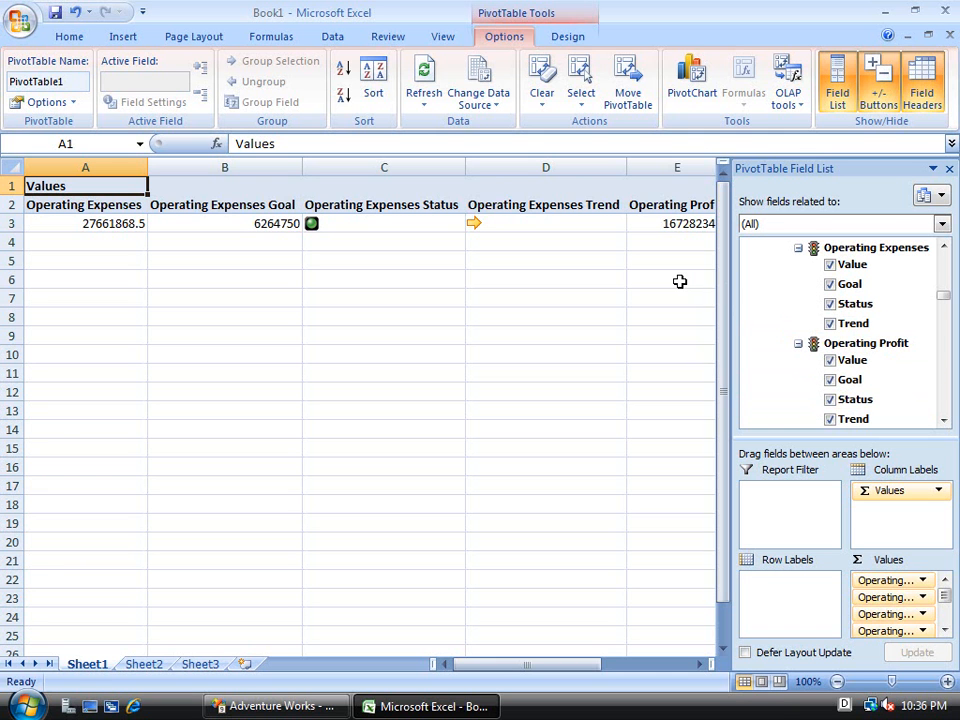
{"action": "left_click", "coordinate": [300, 706]}
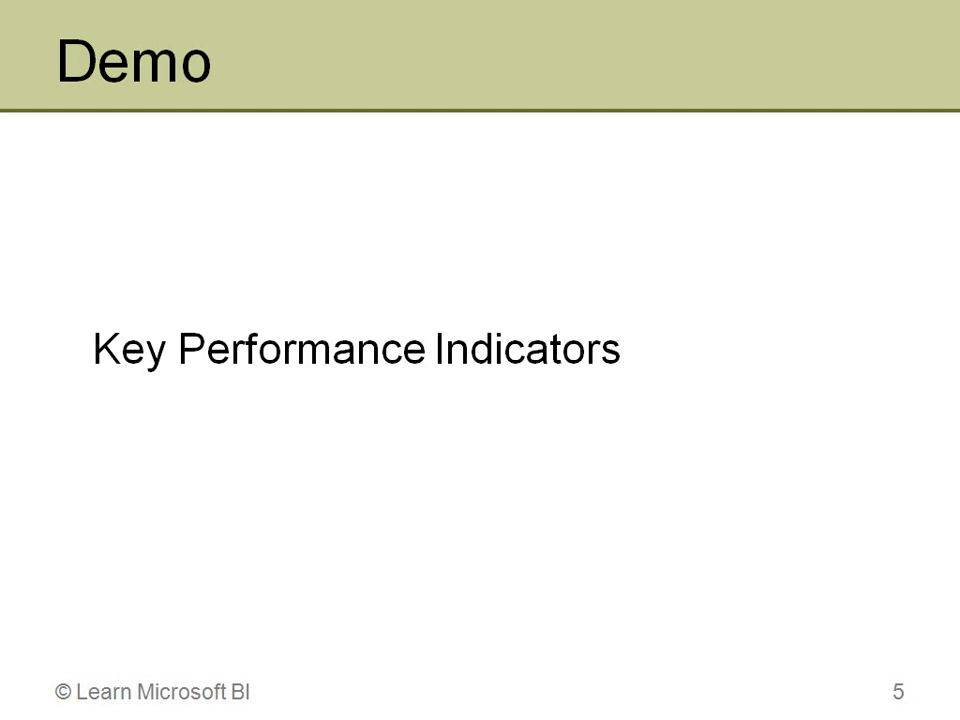
{"action": "key", "text": "Right"}
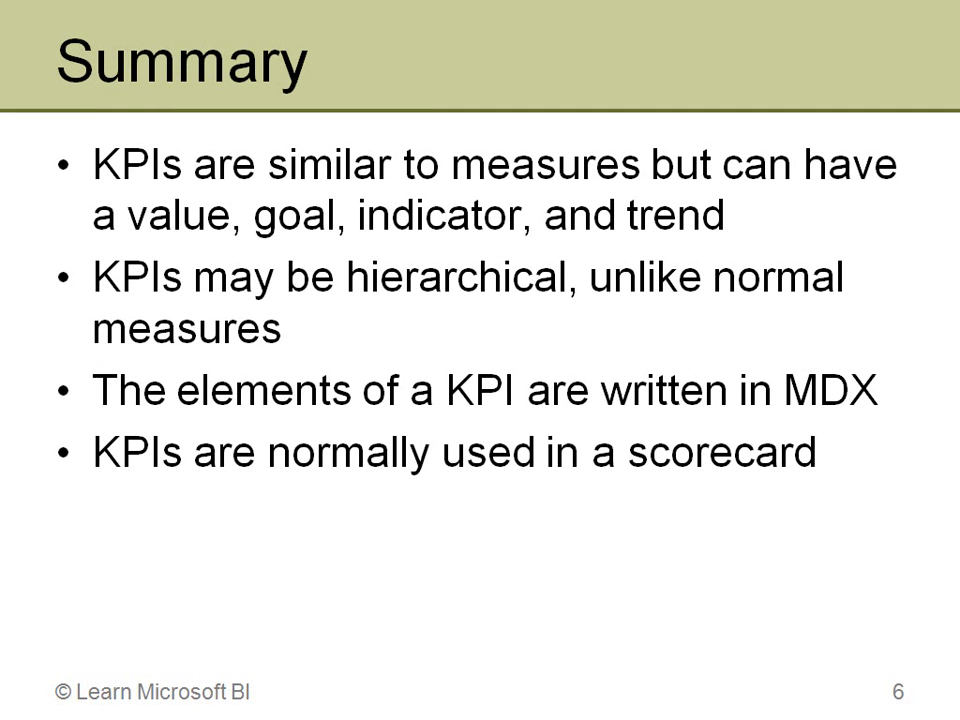